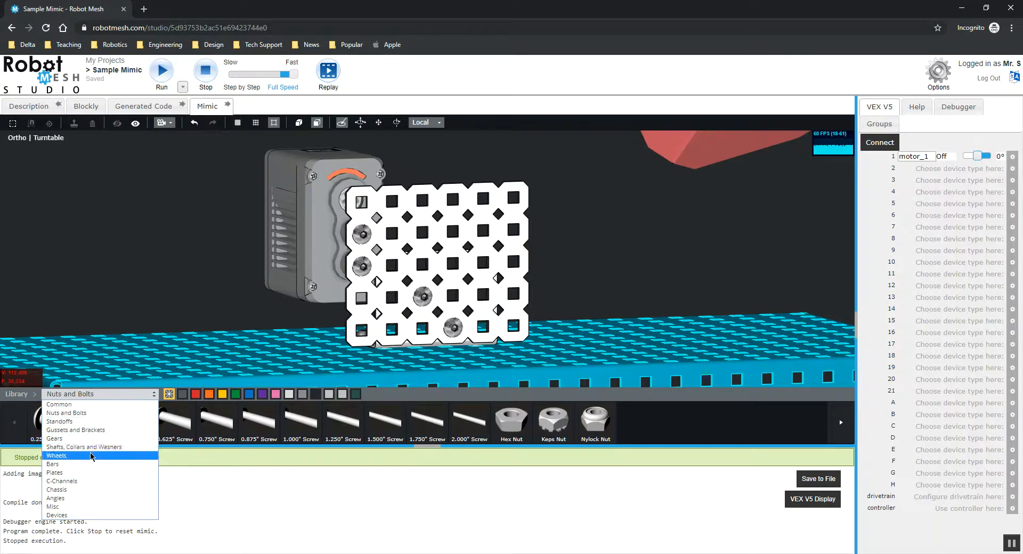
Step: Switch the parts library category to Shafts, Collars and Washers
key("Up")
key("Return")
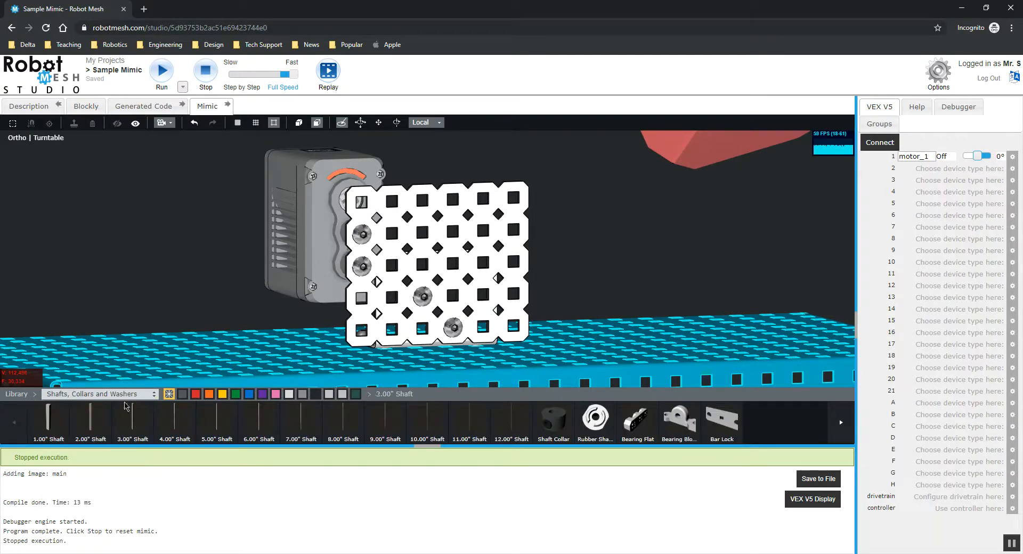
Step: Place a shaft through the plate's top-left square hole so it reaches the motor
scroll(129, 269, "up", 2)
mouse_move(128, 258)
left_mouse_down()
mouse_move(170, 252)
mouse_move(118, 258)
left_mouse_up()
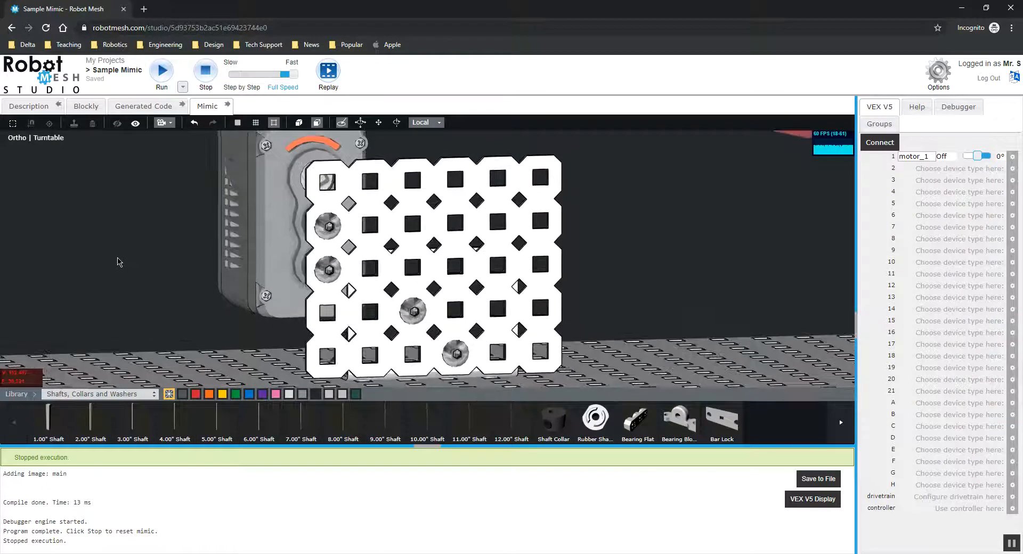
scroll(110, 285, "up", 1)
left_click_drag(110, 285, 126, 283)
left_click_drag(48, 308, 32, 316)
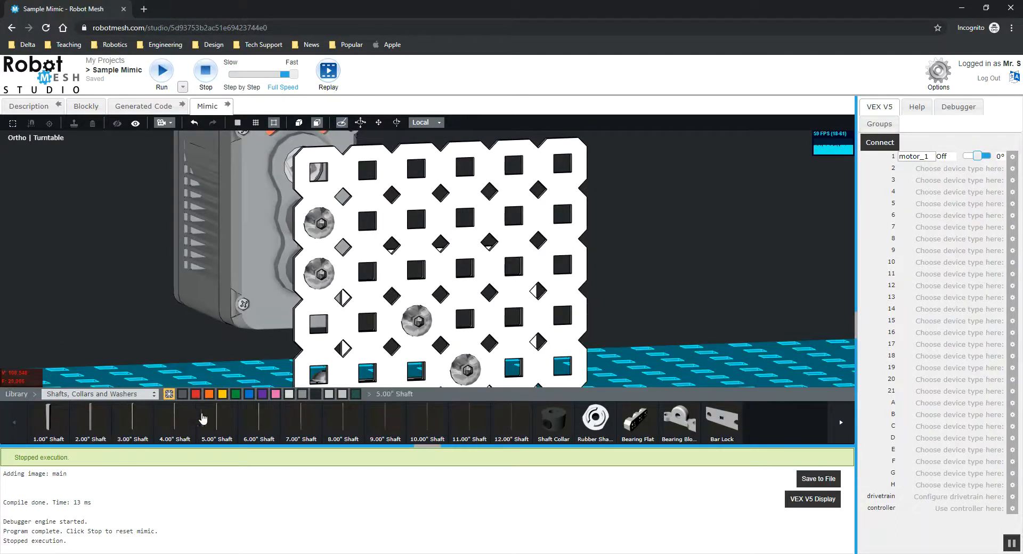
left_click(335, 158)
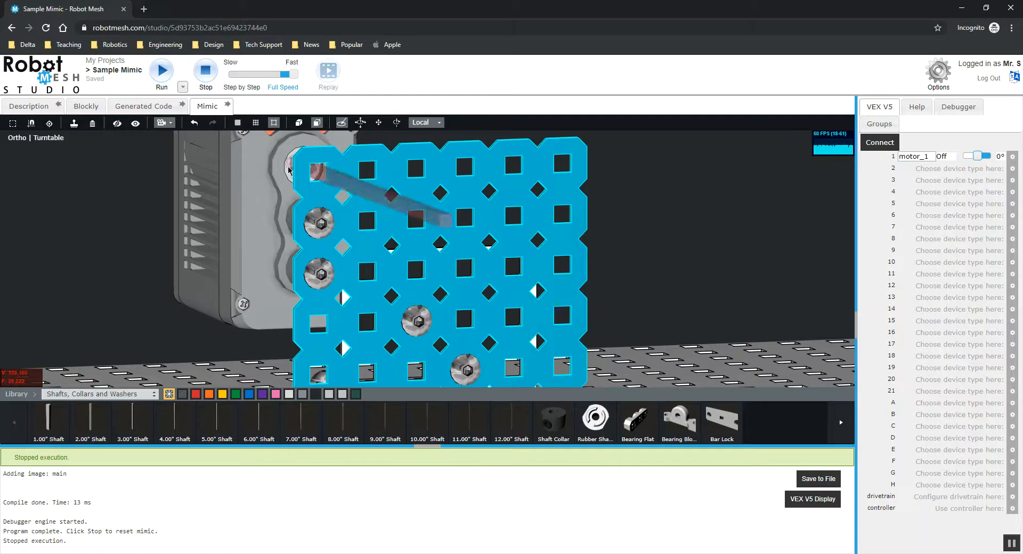
left_click(320, 173)
left_click_drag(85, 243, 159, 242)
left_click(75, 239)
left_click_drag(82, 244, 453, 212)
Step: Slide the shaft along its axis toward the motor to seat it
left_click(669, 178)
scroll(637, 227, "down", 2)
left_click_drag(637, 227, 612, 244)
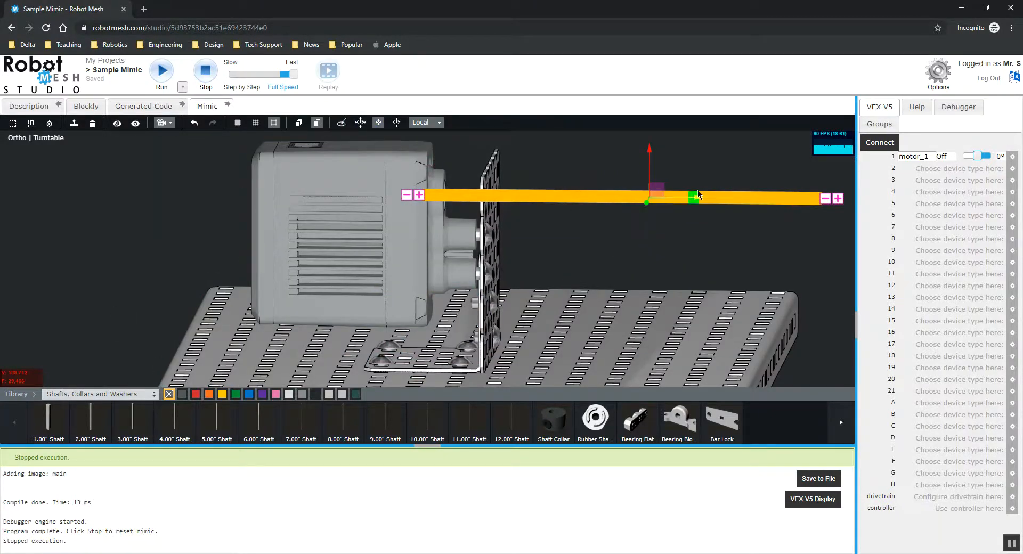
left_click_drag(701, 203, 658, 200)
Step: Shorten the shaft by several length steps from its outer end
left_click(638, 257)
left_click(671, 199)
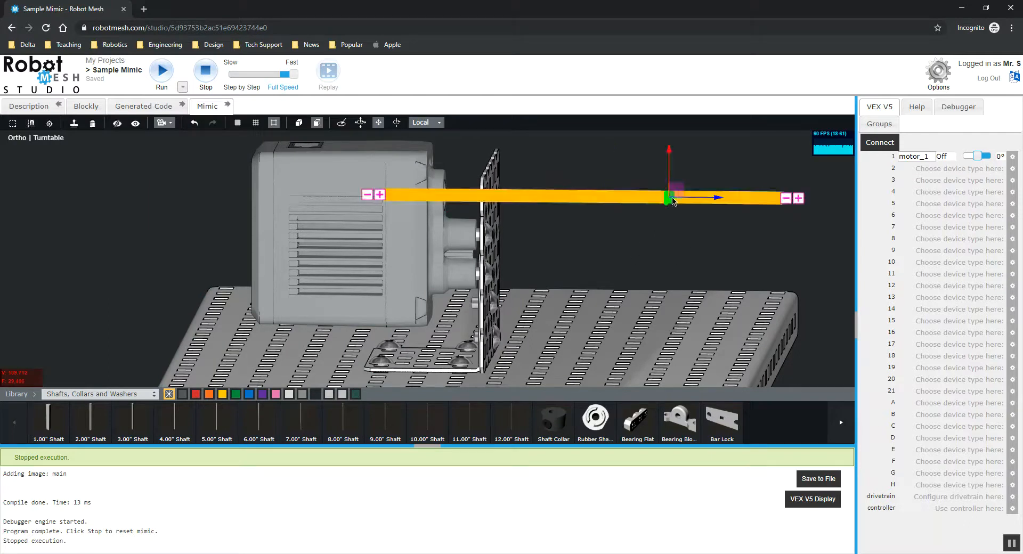
left_click(784, 199)
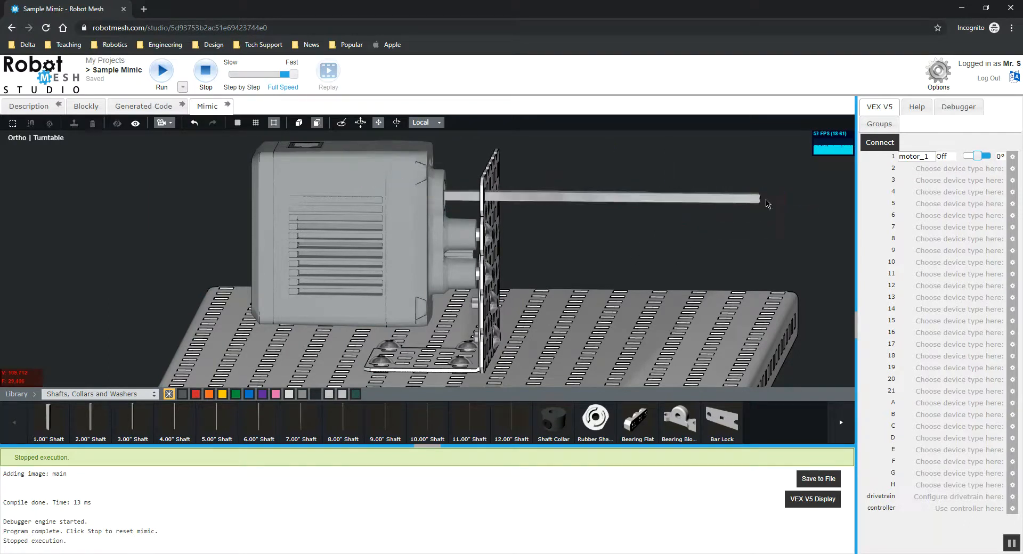
left_click(747, 198)
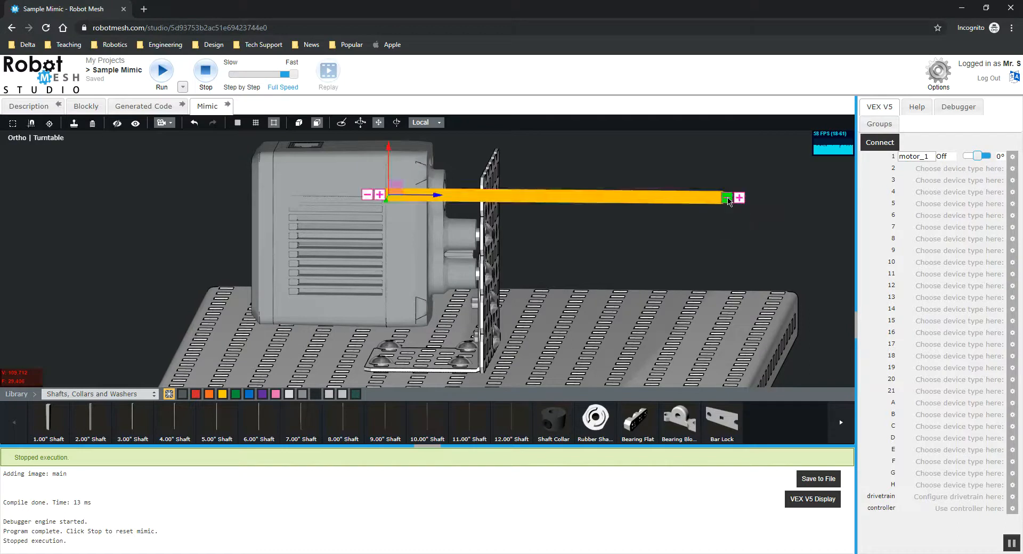
left_click(727, 201)
left_click(706, 200)
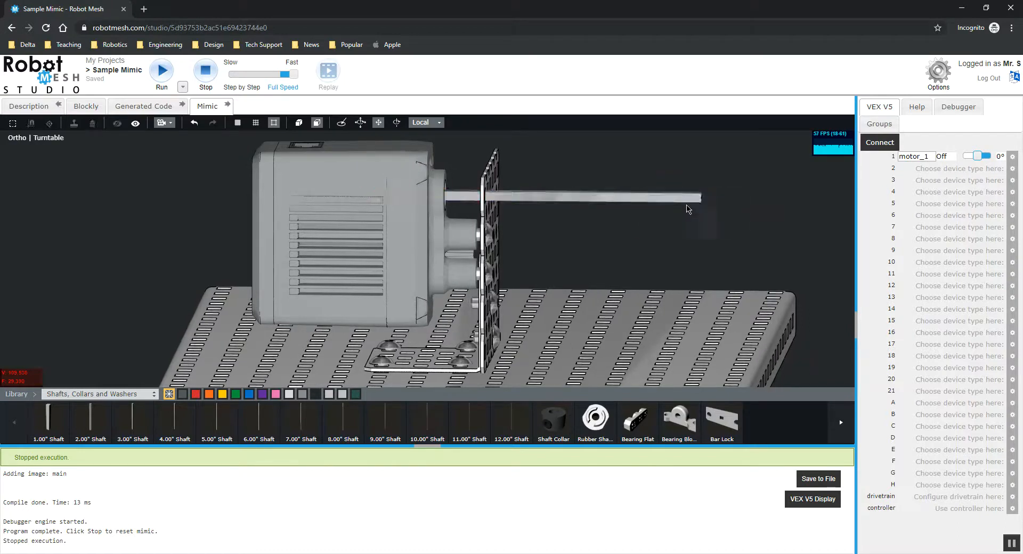
Step: Connect the simulator to test the motor driving the shaft, then disconnect
left_click(687, 198)
left_click(735, 228)
left_click_drag(735, 228, 586, 186)
scroll(588, 216, "up", 2)
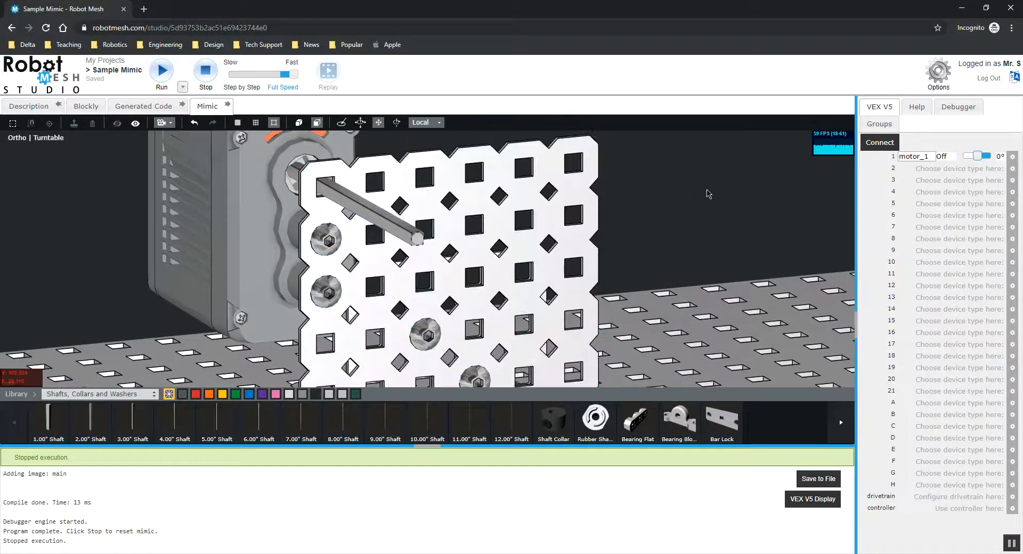
left_click(878, 143)
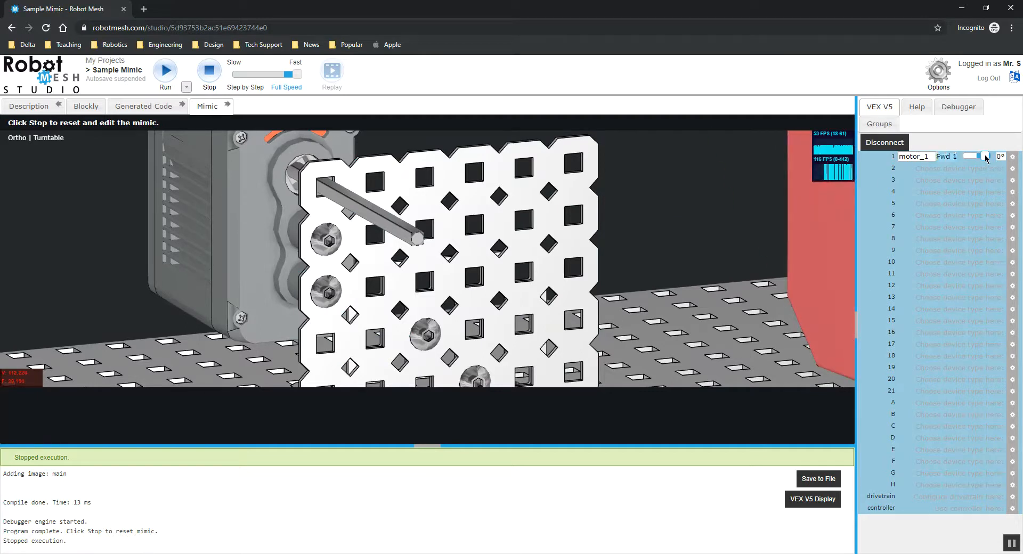
left_click(869, 148)
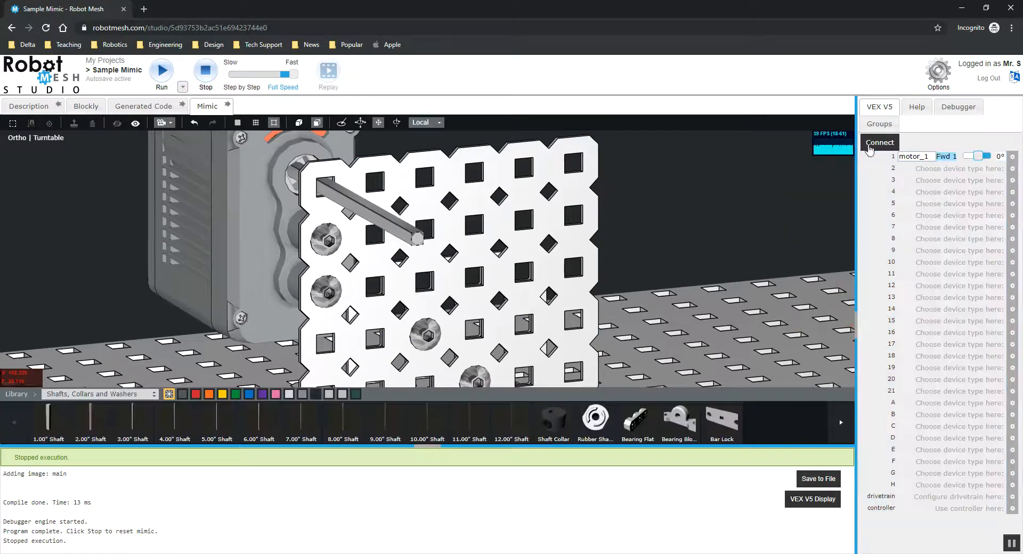
Step: Switch the library to Gears and mount a gear on the shaft in front of the plate
middle_click_drag(697, 185, 719, 195)
middle_click_drag(630, 178, 610, 163)
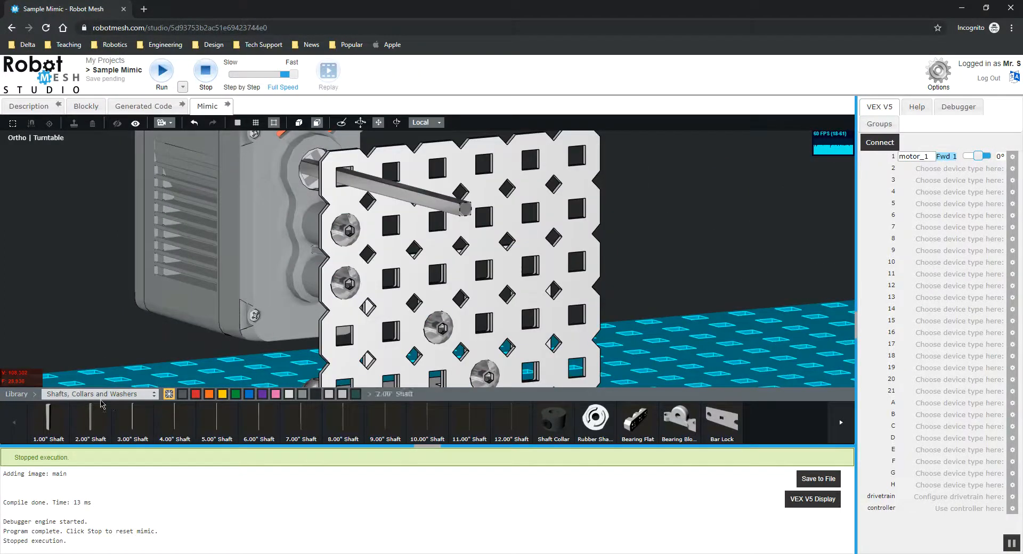
left_click(99, 394)
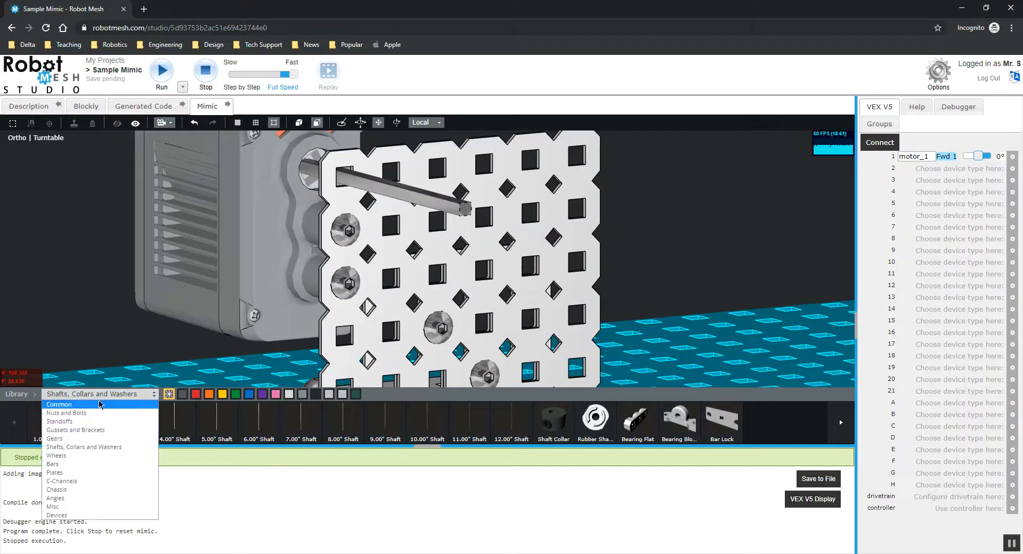
left_click(84, 438)
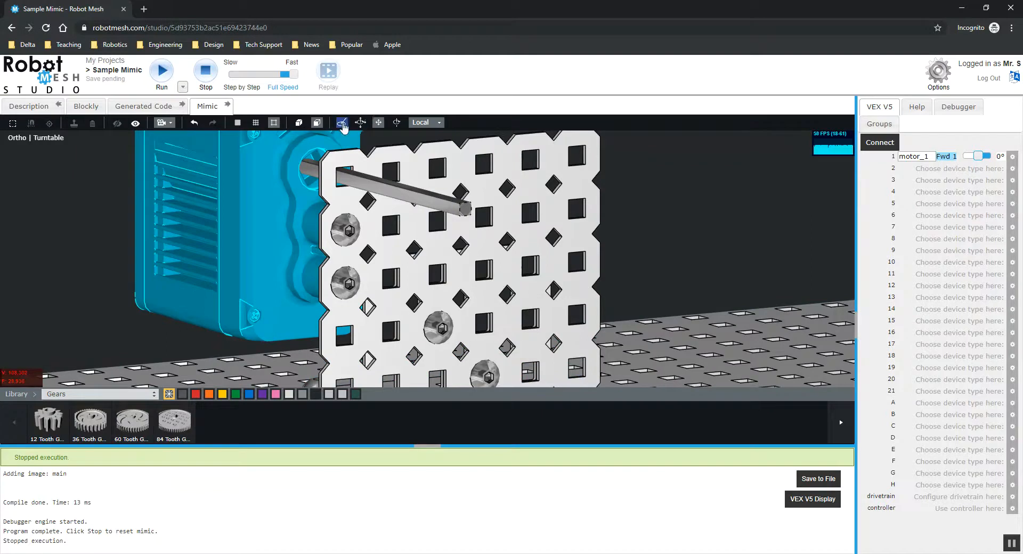
left_click_drag(142, 245, 70, 277)
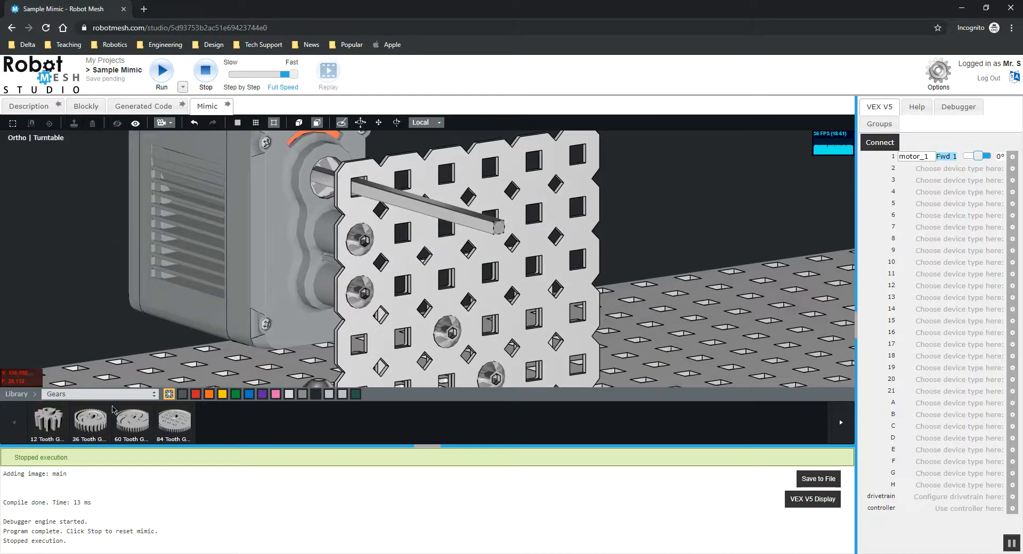
left_click(41, 431)
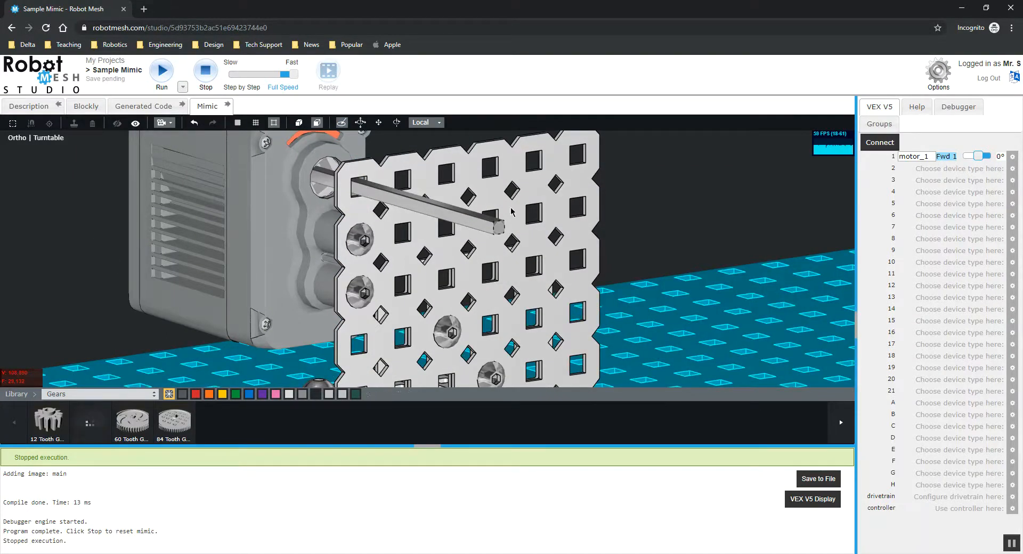
left_click(449, 214)
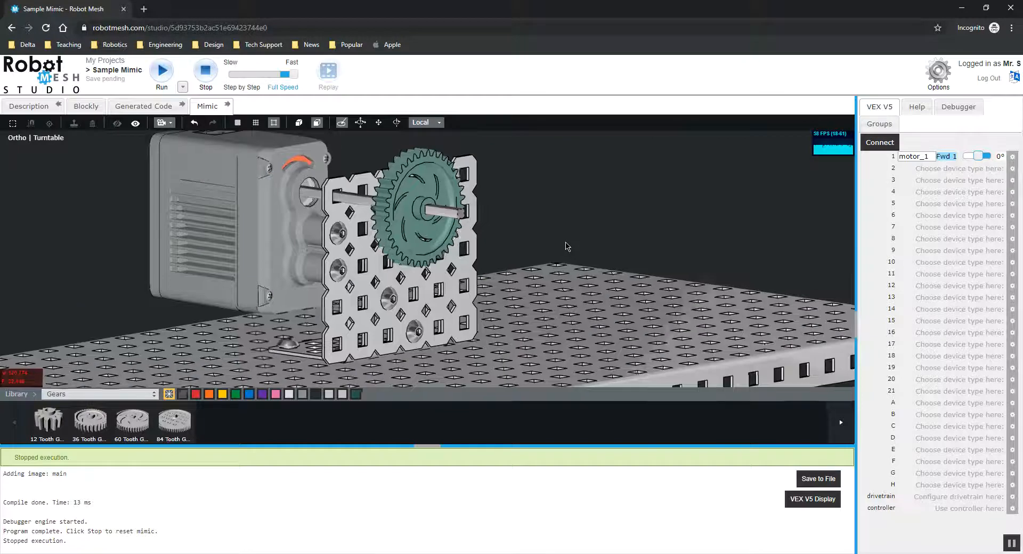
Step: Add a 36 Tooth Gear onto the same shaft beside the first gear
scroll(447, 213, "up", 3)
left_click_drag(479, 216, 536, 224)
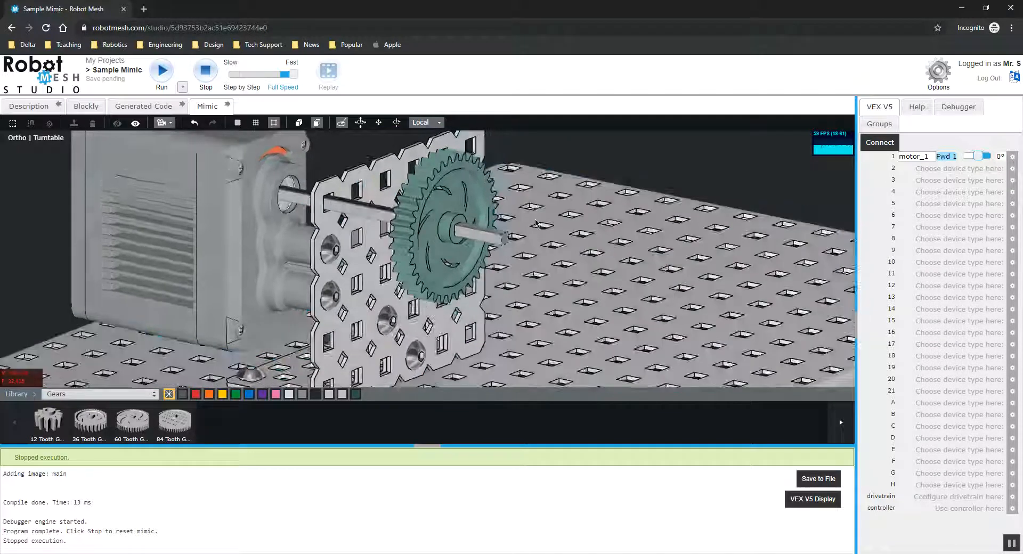
left_click_drag(93, 428, 463, 240)
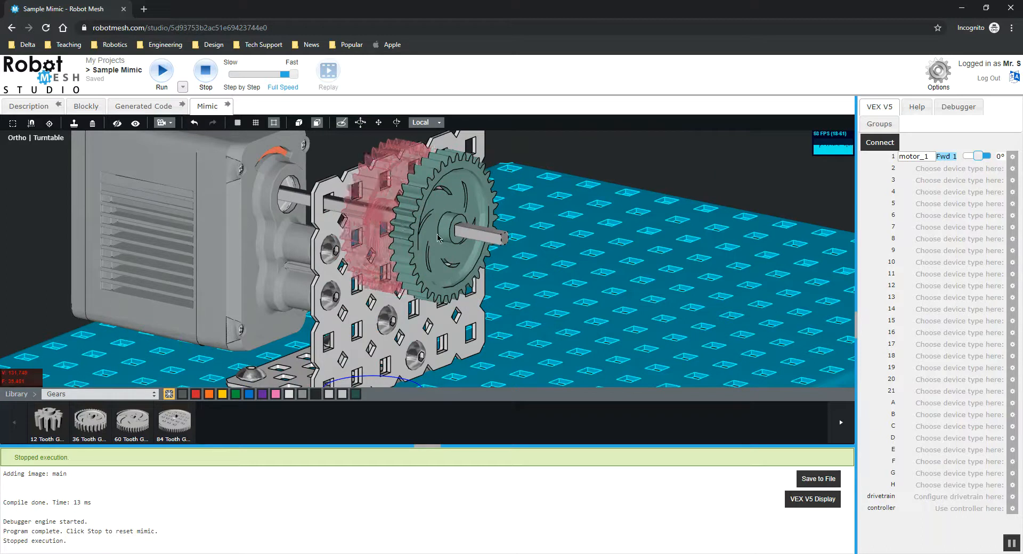
scroll(603, 185, "down", 5)
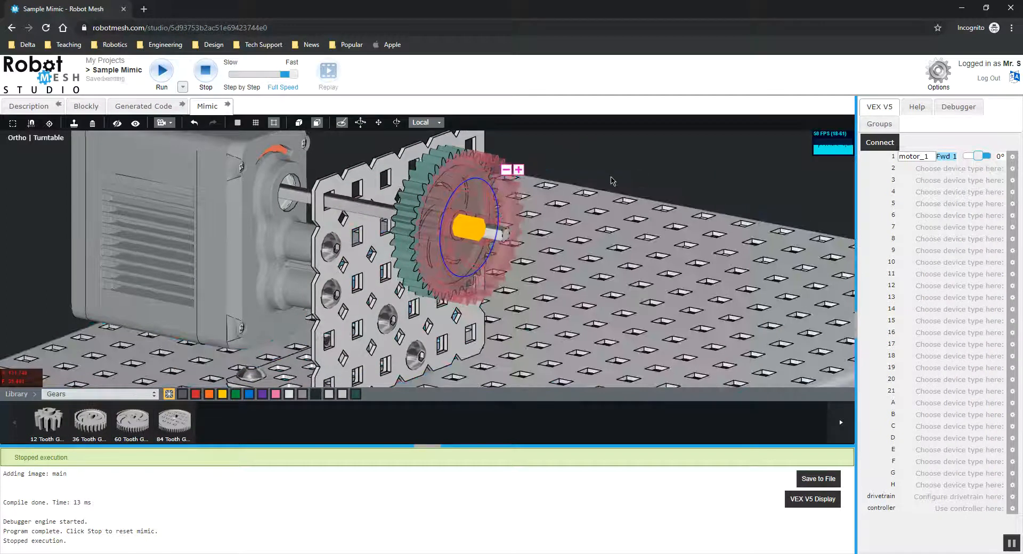
left_click_drag(659, 157, 559, 178)
scroll(559, 179, "up", 2)
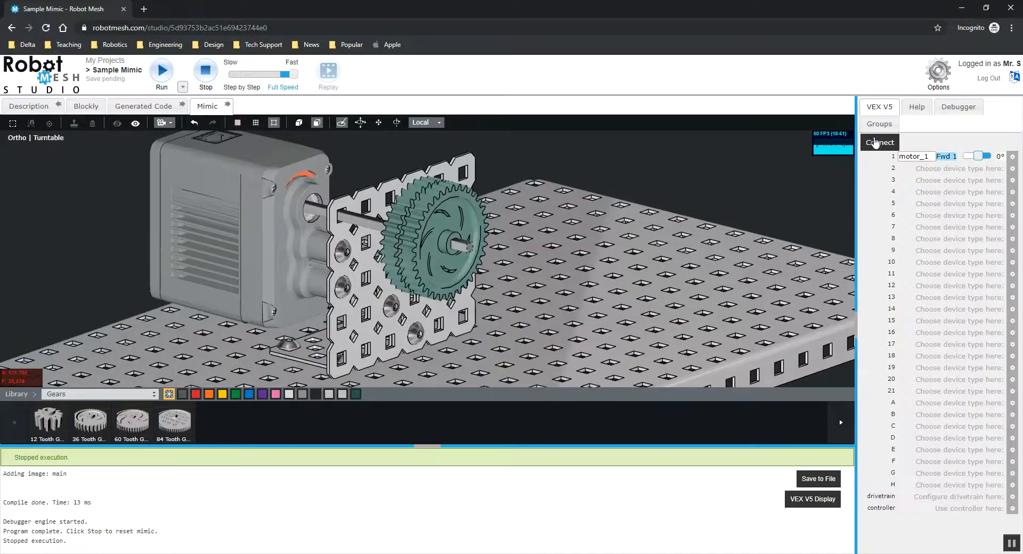
Step: Connect and drive motor_1 with its power slider to test the gears spinning, then disconnect
left_click(874, 143)
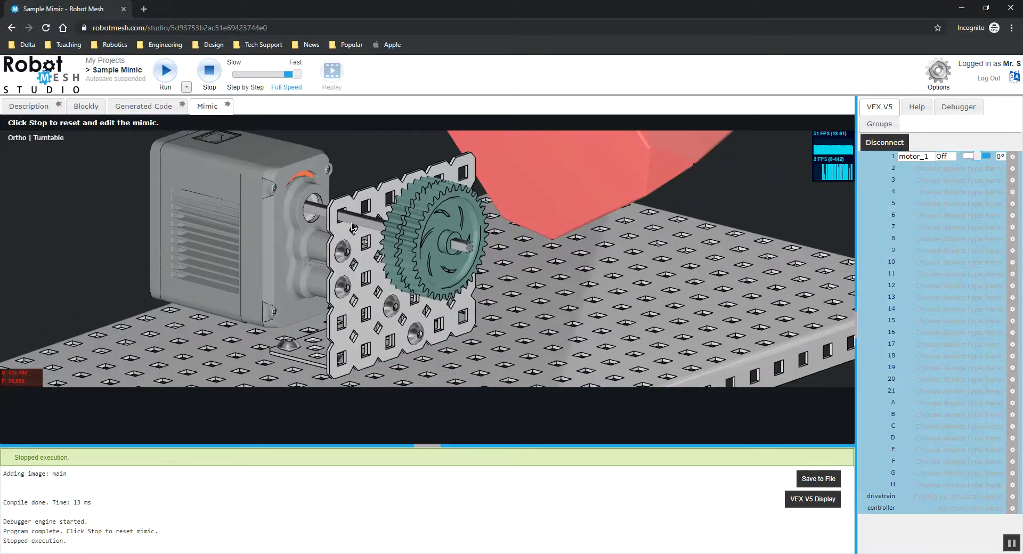
left_click_drag(978, 157, 966, 155)
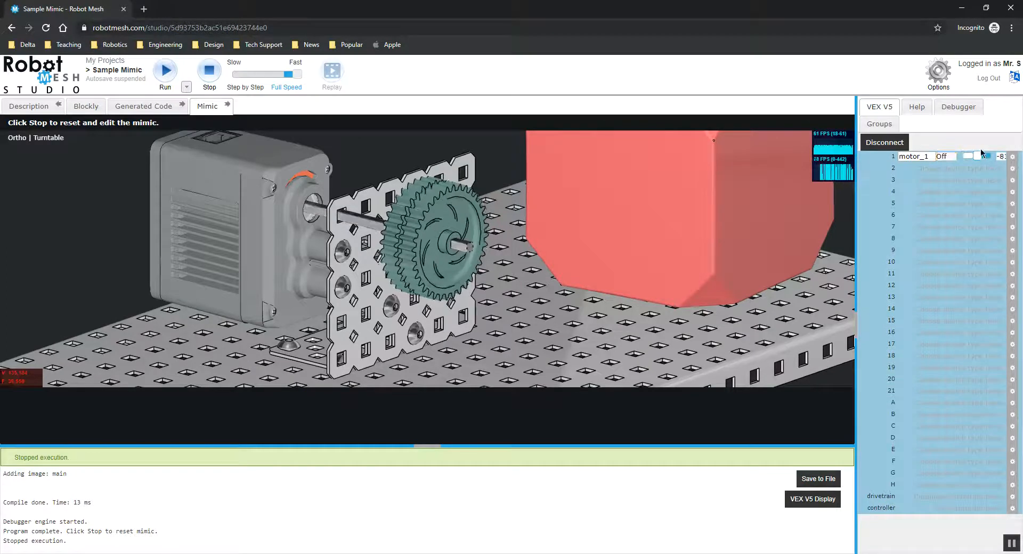
left_click_drag(972, 155, 979, 156)
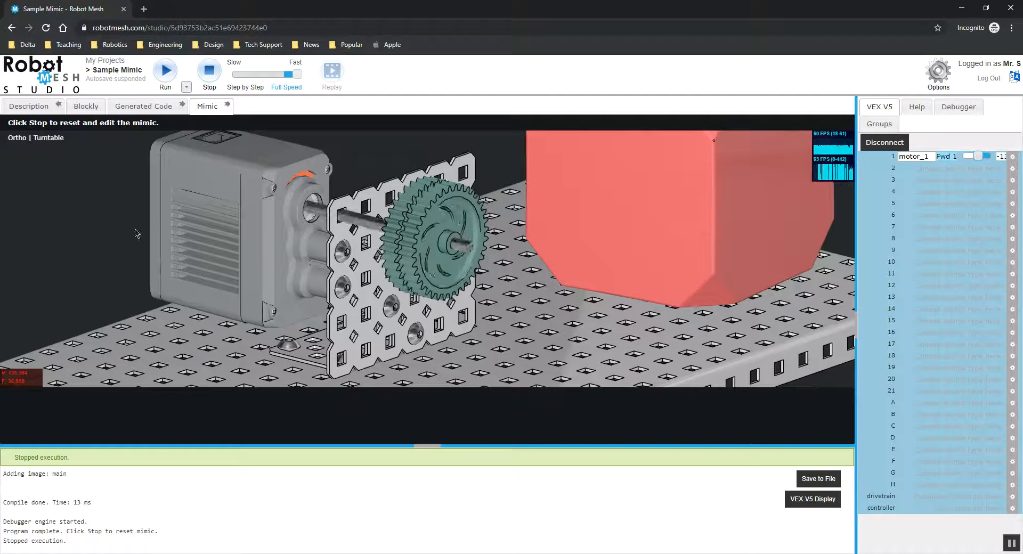
left_click_drag(443, 168, 110, 222)
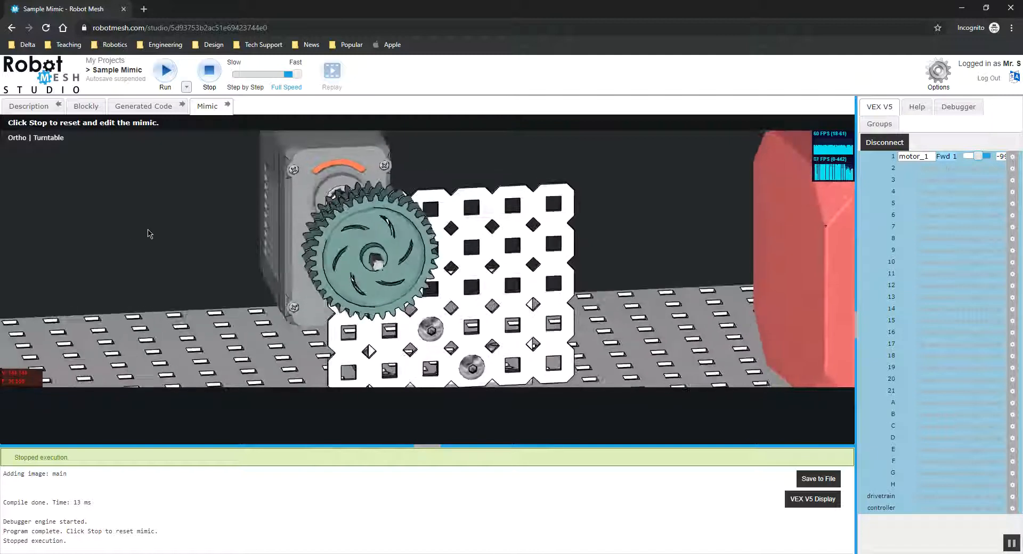
left_click(876, 148)
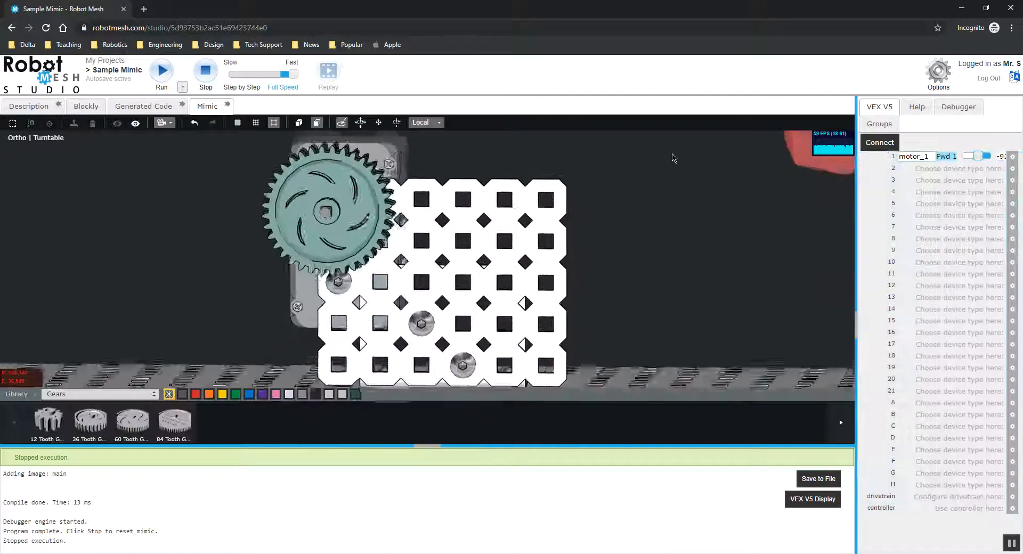
Step: Switch the parts library back to Shafts, Collars and Washers
left_click(616, 204)
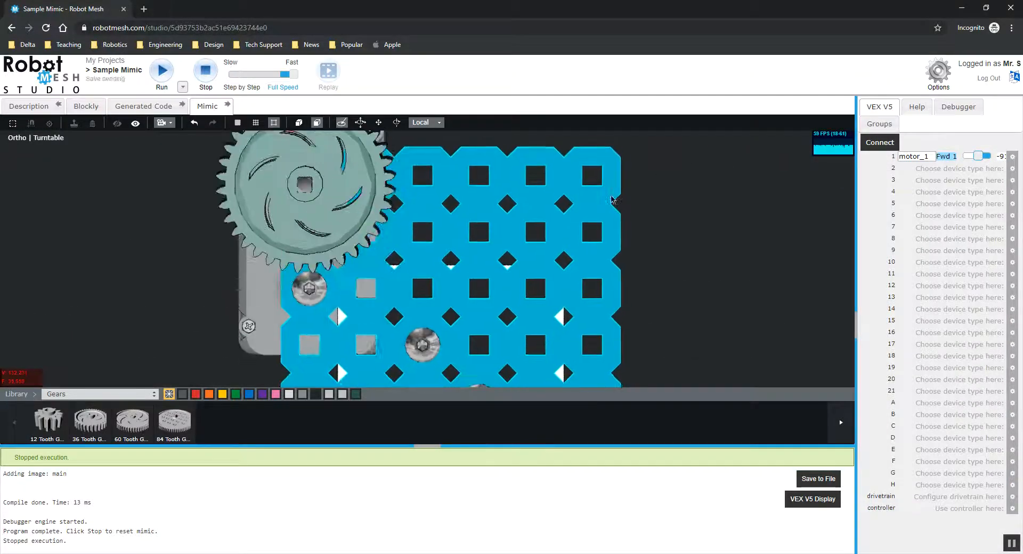
left_click(421, 224)
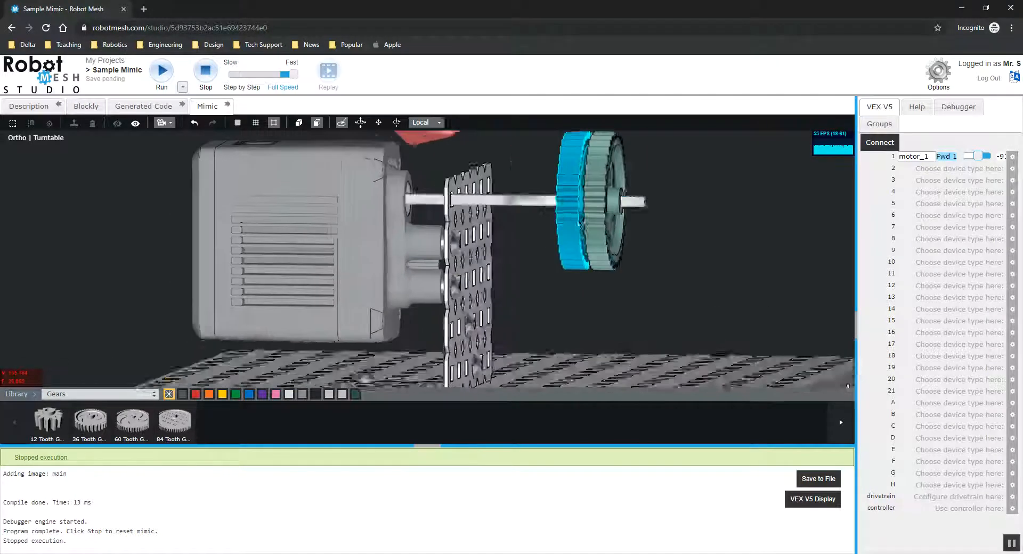
left_click(367, 246)
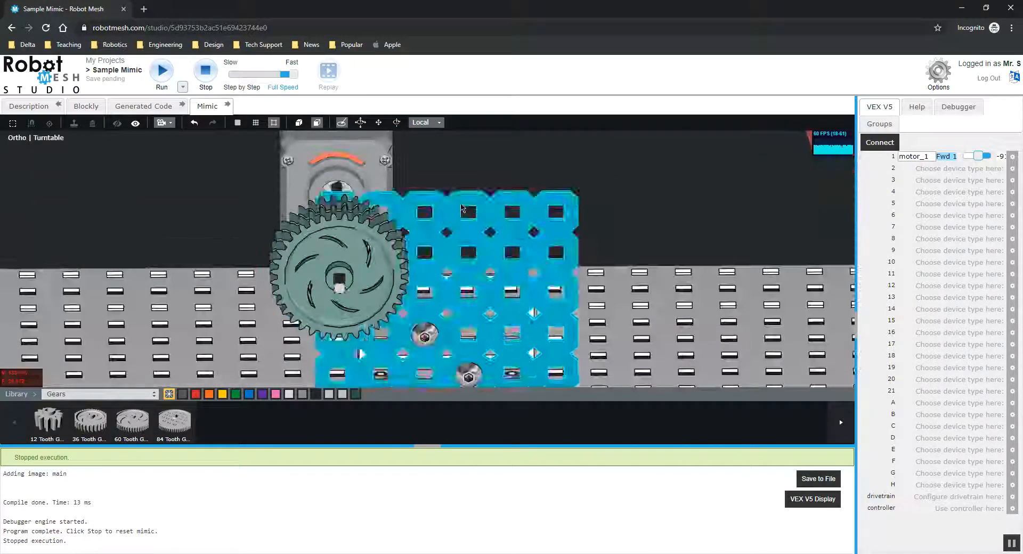
left_click(488, 168)
left_click(83, 395)
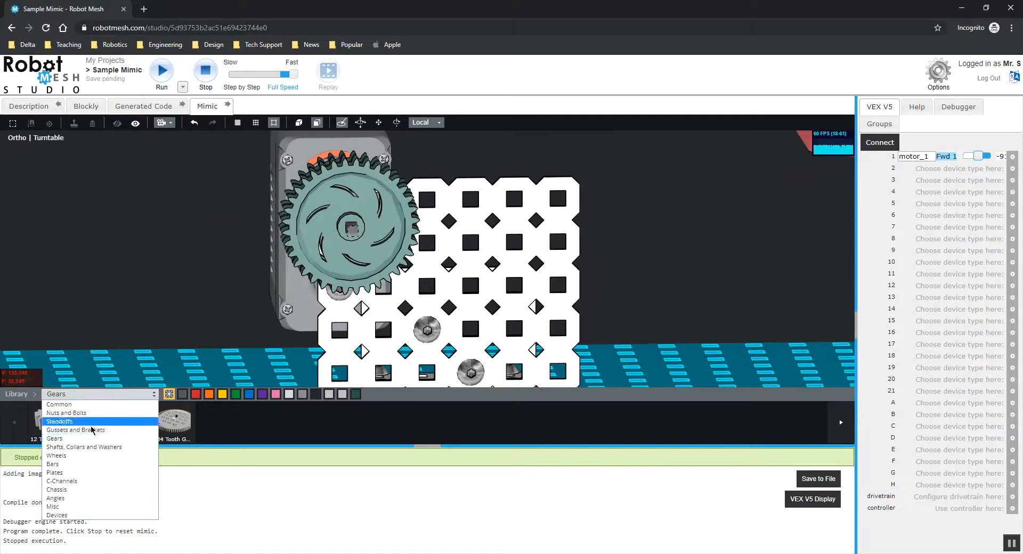
left_click(109, 450)
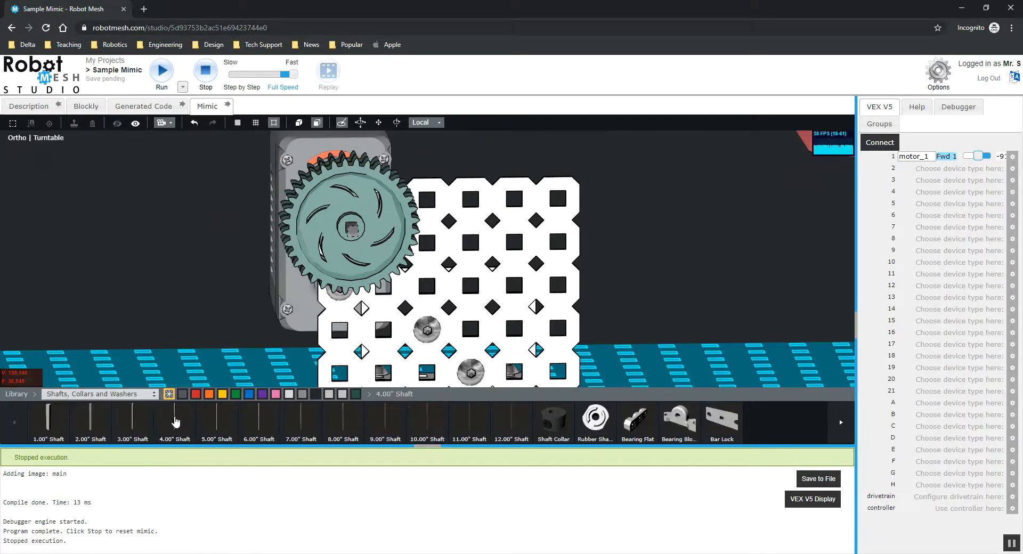
Step: Move the new shaft through the plate hole beside the motor shaft, parallel to it
left_click(439, 247)
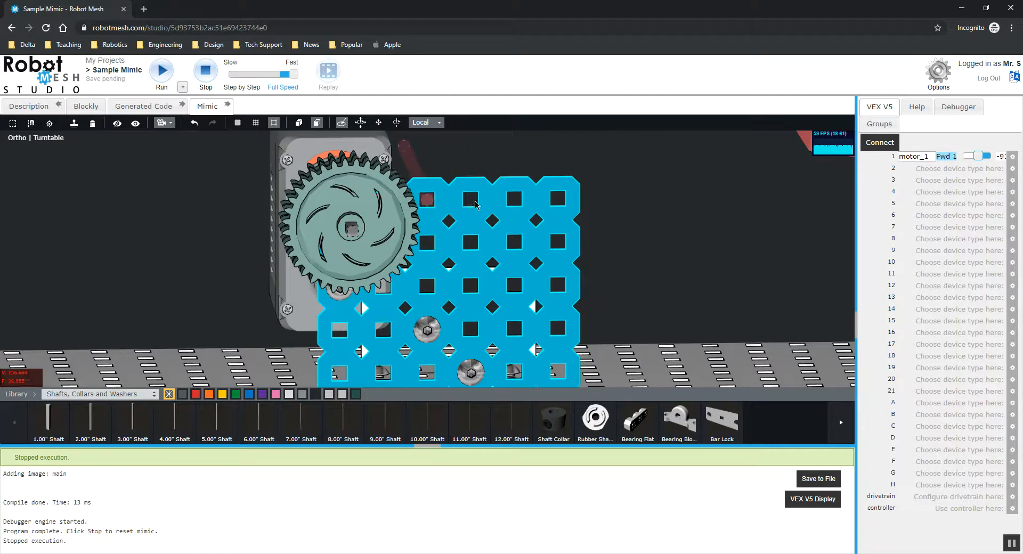
left_click(470, 201)
middle_click_drag(609, 217, 608, 187)
left_click(378, 123)
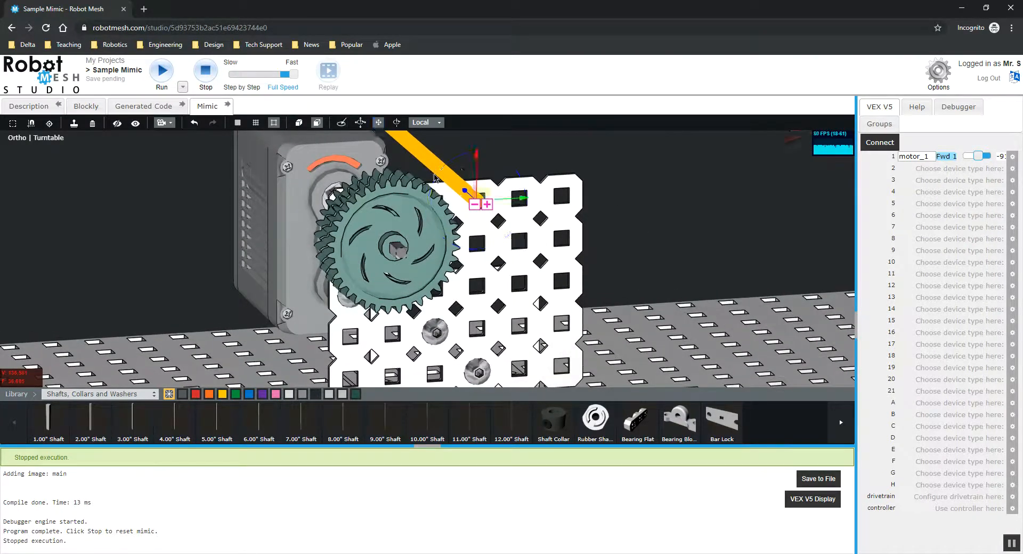
middle_click_drag(474, 155, 457, 200)
left_click_drag(458, 202, 507, 244)
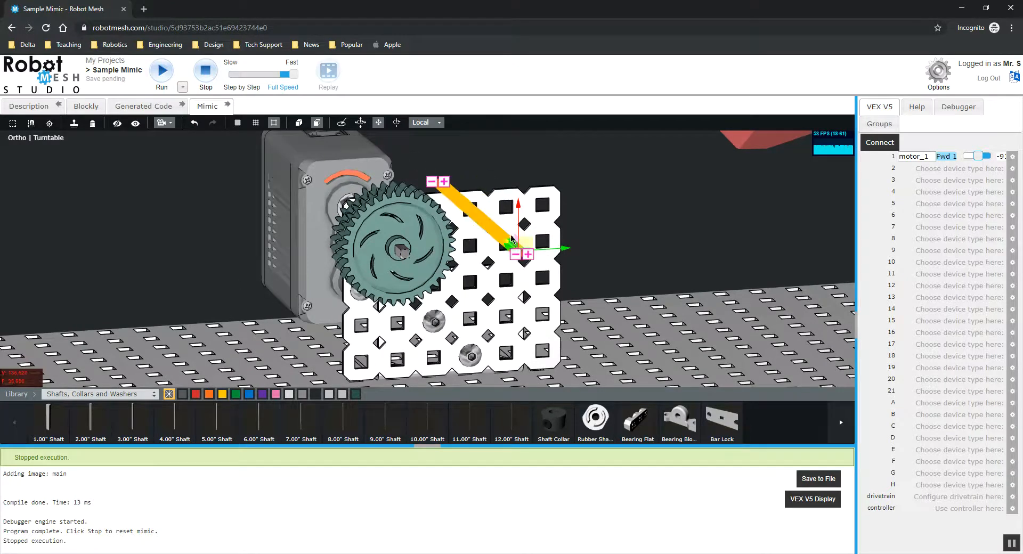
left_click(602, 194)
mouse_move(600, 210)
middle_mouse_down()
mouse_move(430, 220)
mouse_move(566, 201)
mouse_move(598, 210)
mouse_move(590, 198)
mouse_move(554, 216)
mouse_move(583, 219)
middle_mouse_up()
middle_click_drag(603, 153, 527, 173)
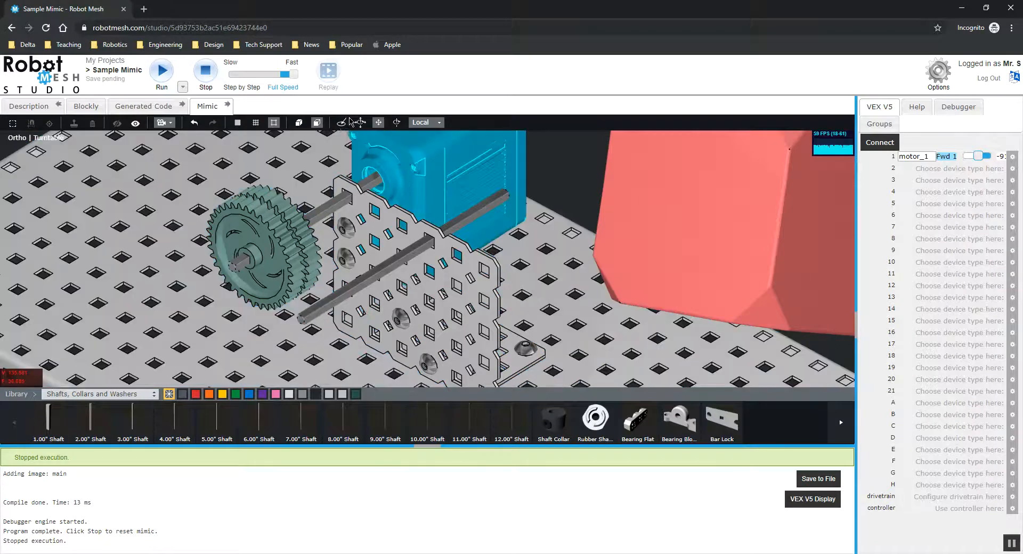
Step: Add a Shaft Collar onto the new shaft behind the plate
left_click_drag(551, 431, 447, 230)
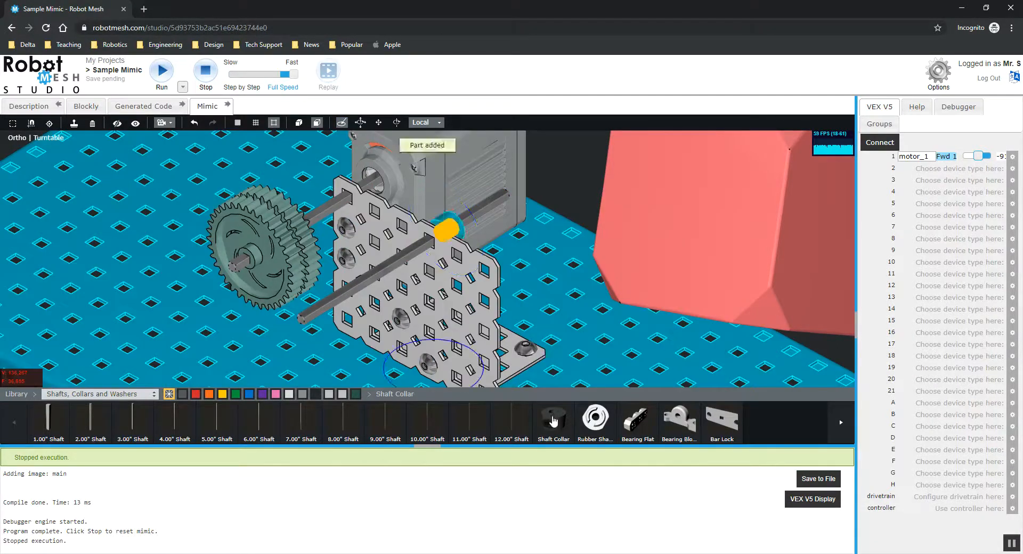
left_click(425, 253)
left_click(552, 187)
middle_click_drag(552, 187, 581, 178)
scroll(568, 235, "up", 2)
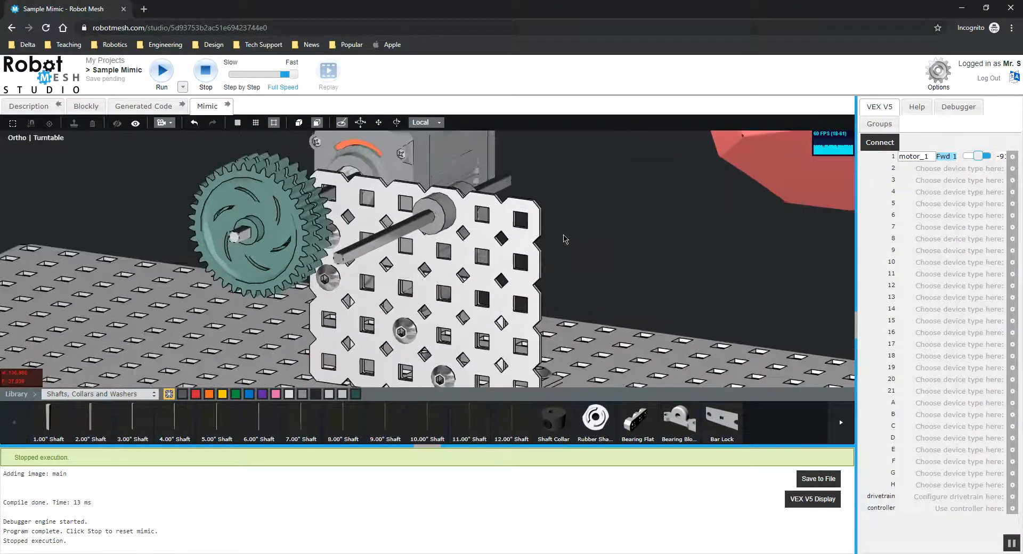
mouse_move(569, 236)
middle_mouse_down()
mouse_move(517, 268)
mouse_move(574, 235)
middle_mouse_up()
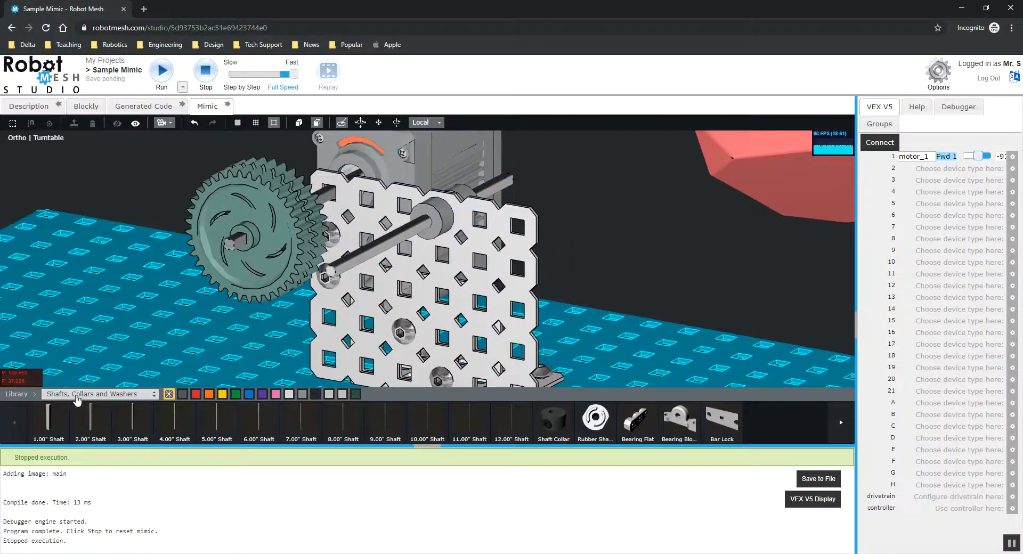
Step: Switch the library to Gears and mount a 36 Tooth Gear on the new shaft, meshing with the first gear
left_click(77, 395)
left_click(80, 457)
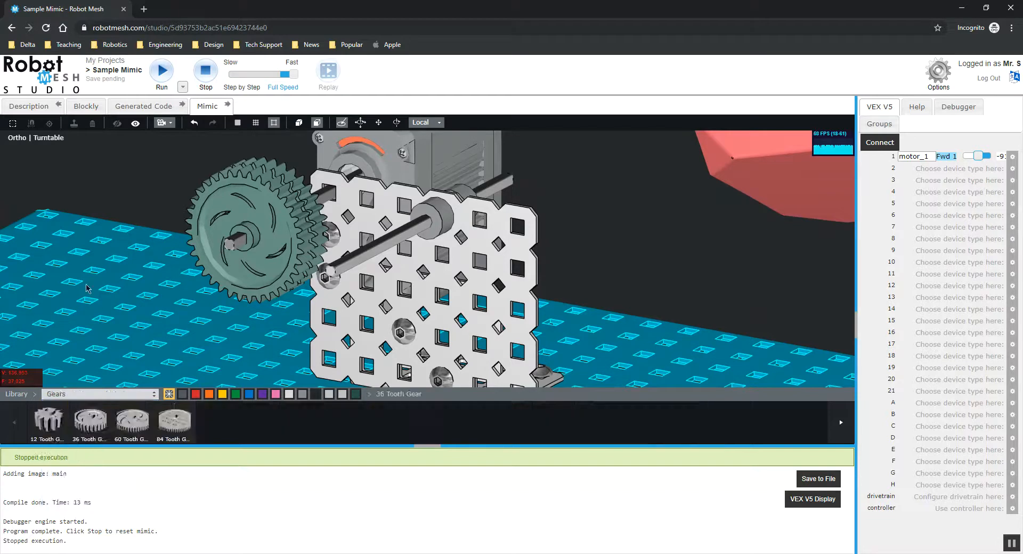
middle_click_drag(126, 230, 160, 270)
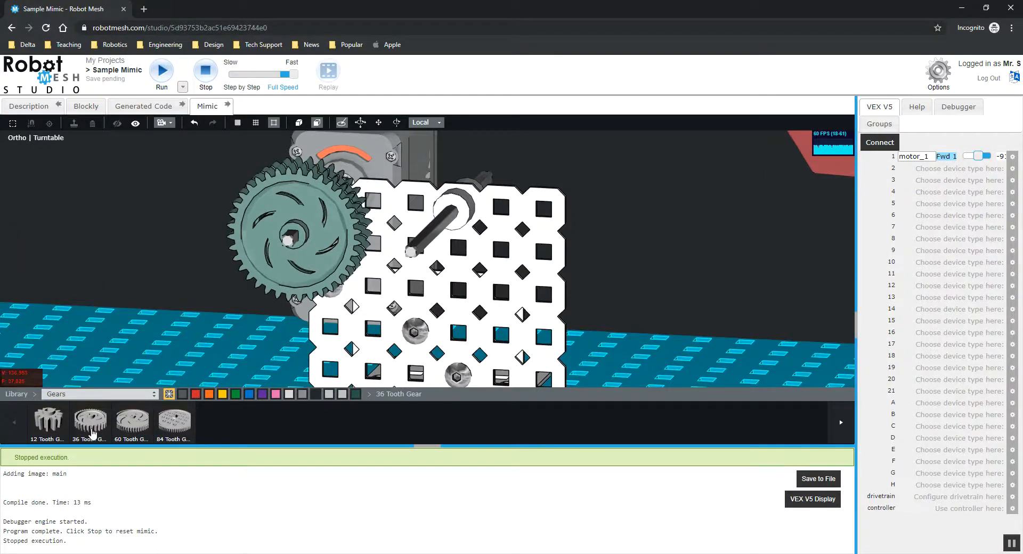
left_click_drag(331, 279, 437, 232)
mouse_move(437, 233)
middle_mouse_down()
mouse_move(621, 246)
mouse_move(533, 286)
mouse_move(522, 259)
mouse_move(597, 245)
mouse_move(672, 233)
mouse_move(727, 255)
mouse_move(637, 242)
mouse_move(485, 252)
mouse_move(649, 243)
mouse_move(591, 250)
mouse_move(623, 253)
middle_mouse_up()
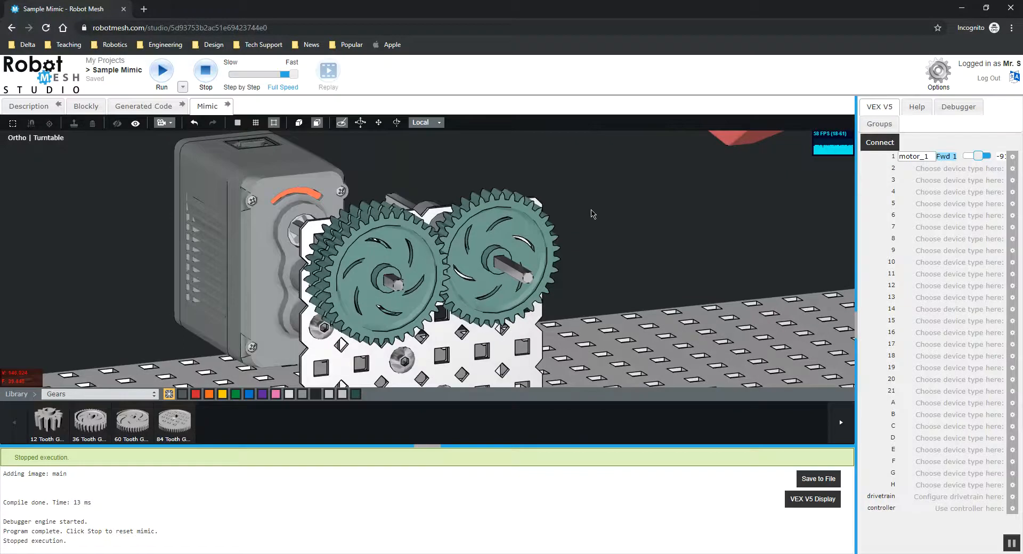
middle_click_drag(592, 213, 584, 217)
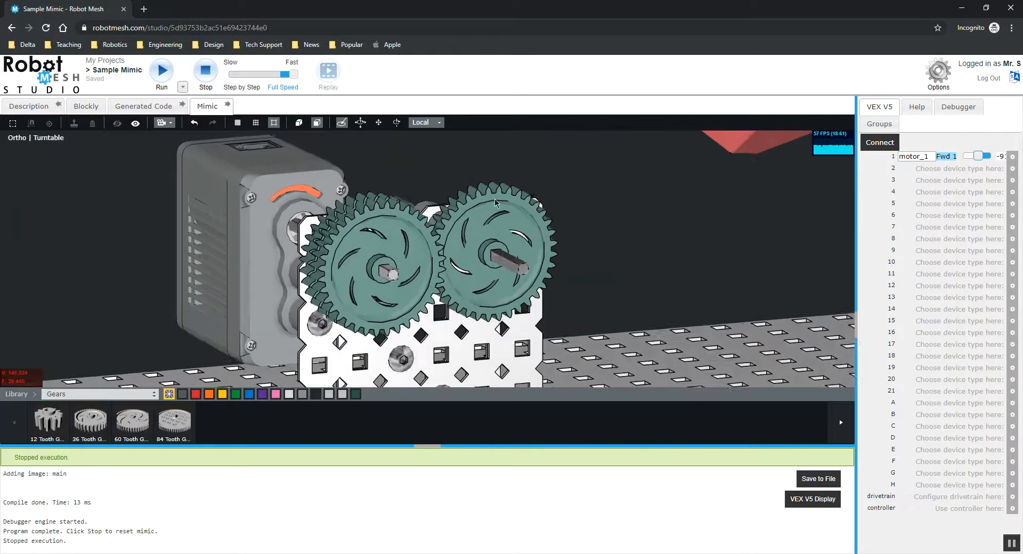
Step: Connect and drive motor_1 at power 25 to test the two meshing gears
left_click(340, 123)
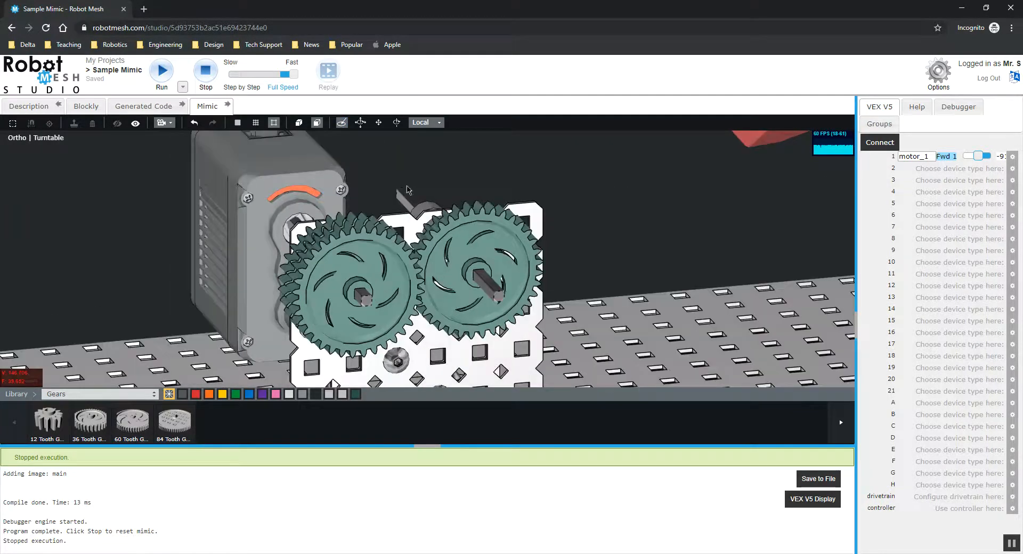
left_click_drag(567, 189, 516, 197)
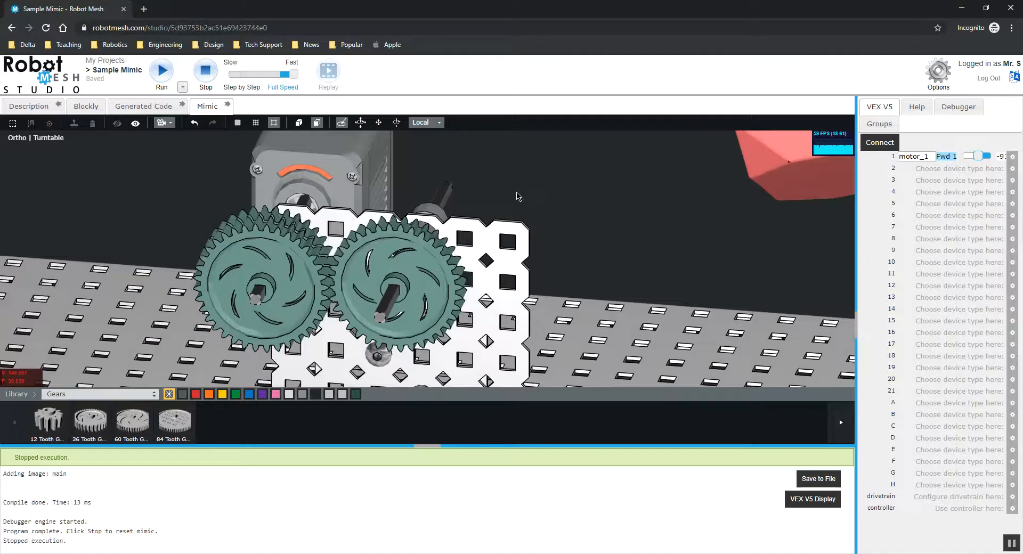
left_click_drag(487, 159, 537, 159)
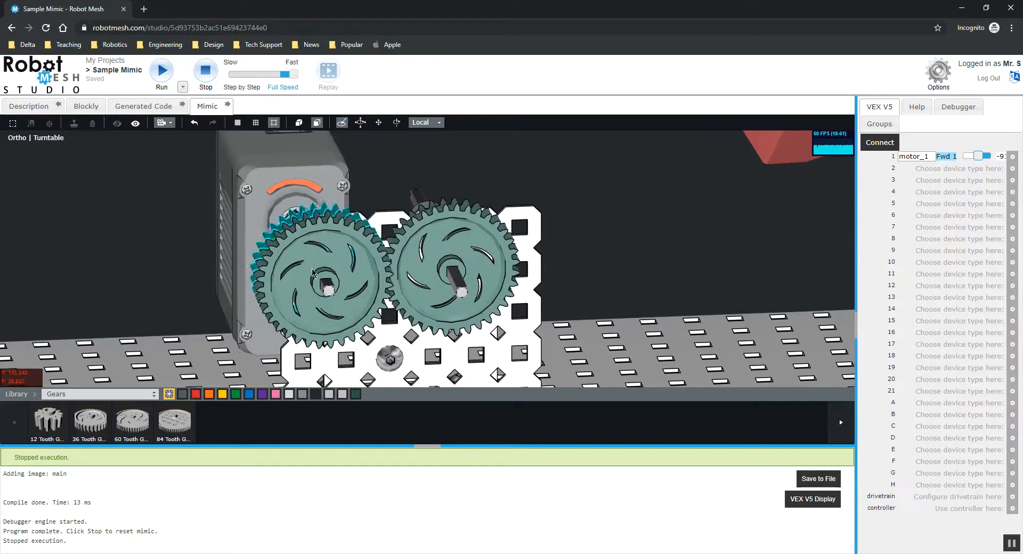
left_click_drag(616, 242, 672, 257)
left_click_drag(573, 191, 496, 180)
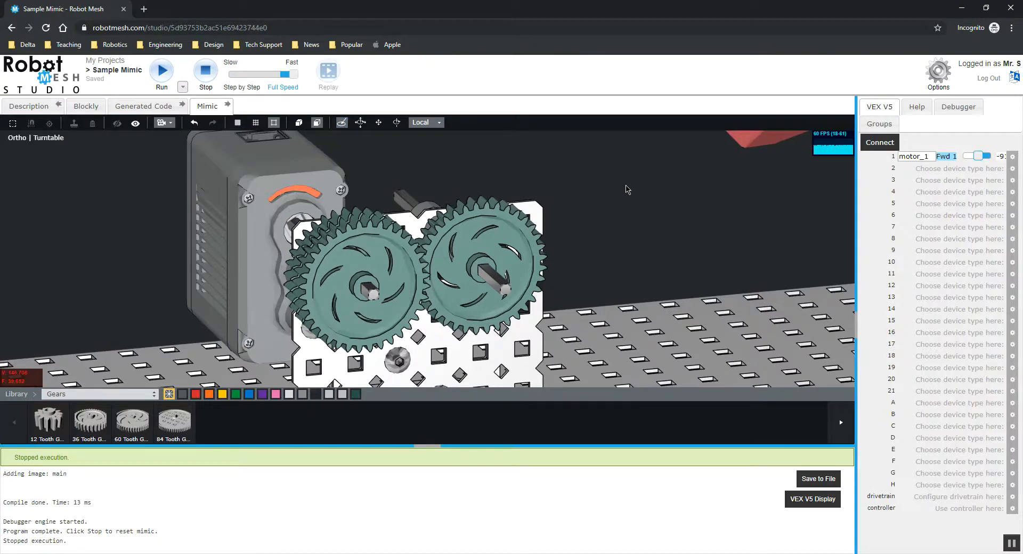
left_click(881, 145)
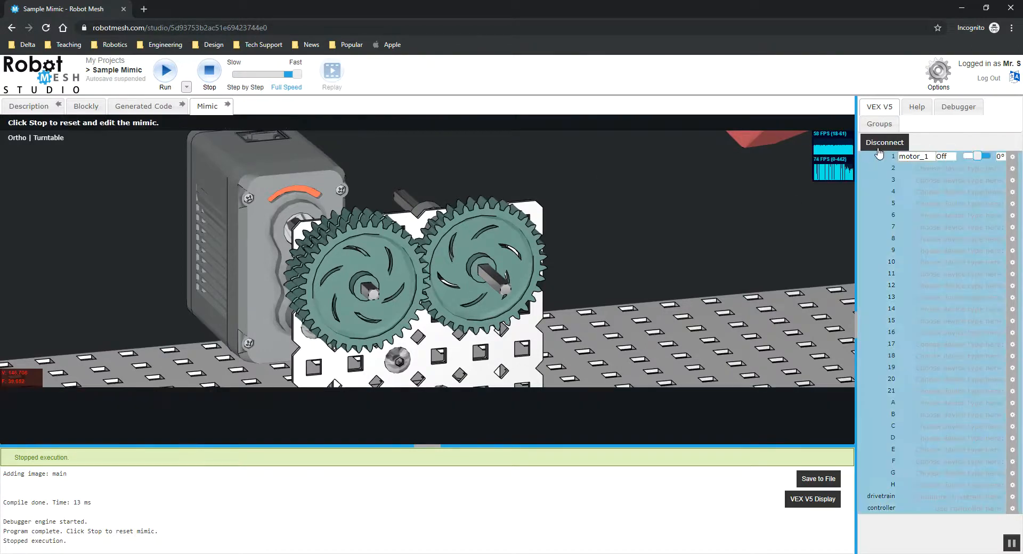
left_click_drag(979, 159, 978, 158)
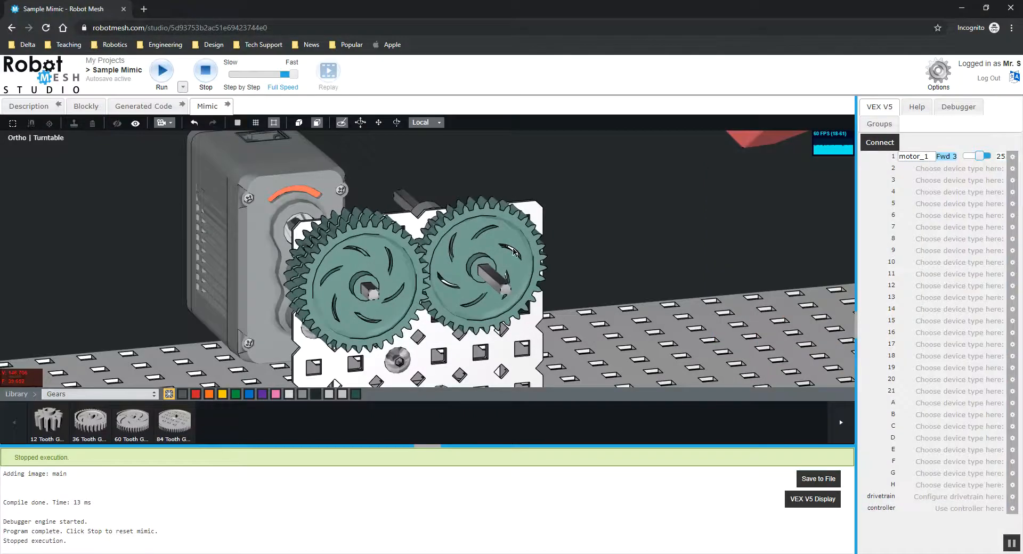
Step: Swap the gears for a 12 Tooth Gear on the second shaft and a larger gear on the motor shaft
left_click_drag(501, 238, 570, 267)
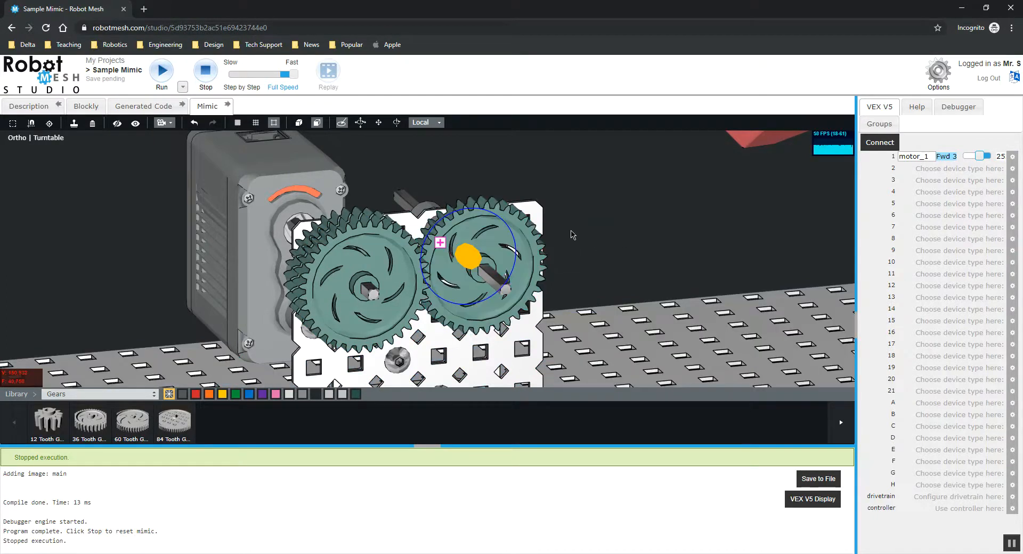
left_click_drag(503, 246, 513, 255)
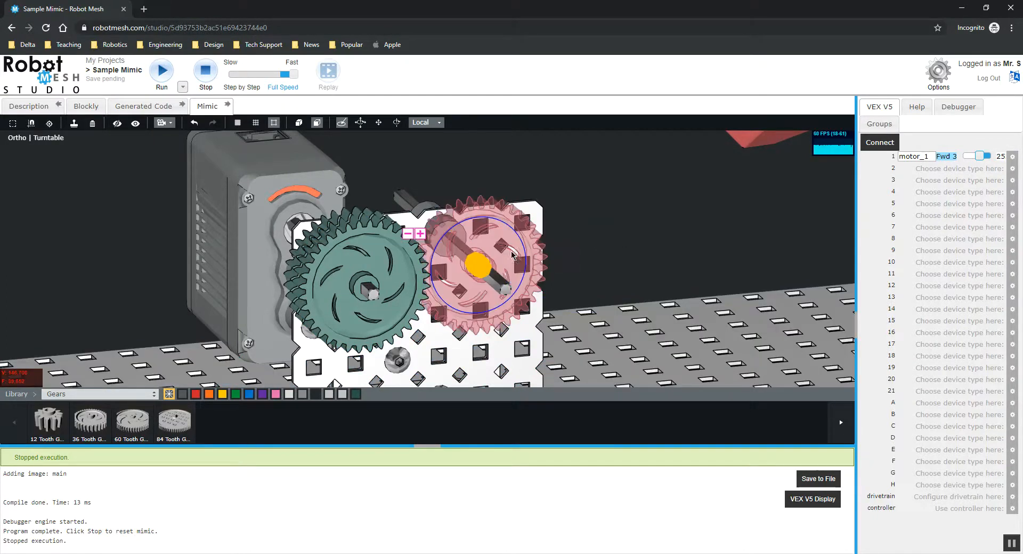
left_click(409, 234)
left_click_drag(617, 242, 273, 218)
left_click(273, 217)
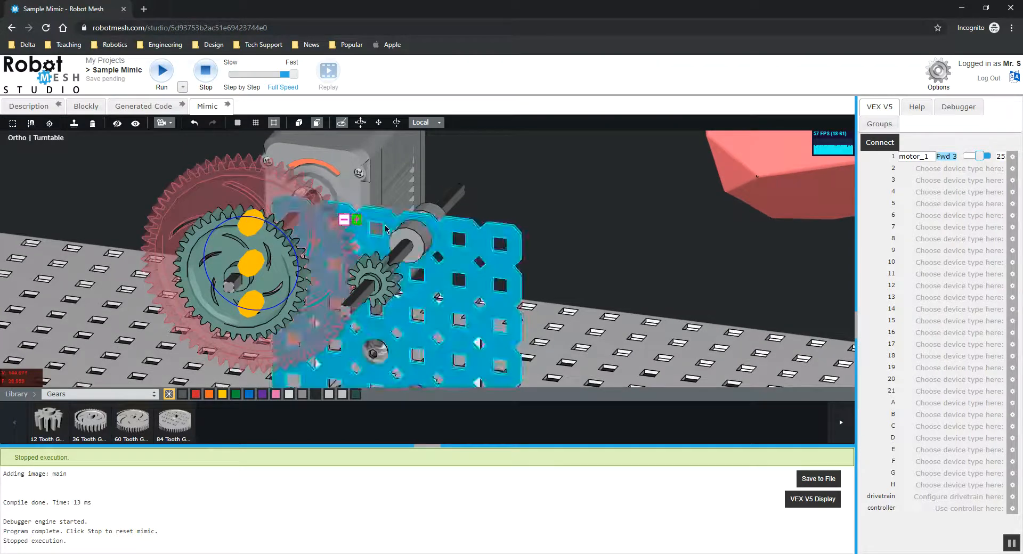
left_click(573, 186)
left_click_drag(546, 202, 632, 193)
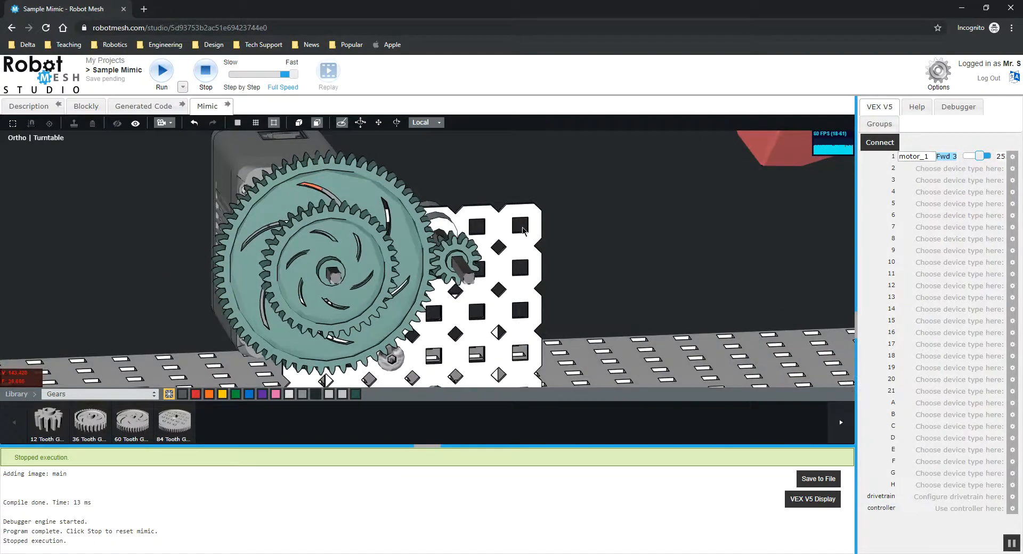
Step: Connect and run motor_1 with its power slider to test the new gear pair, then disconnect
left_click(868, 145)
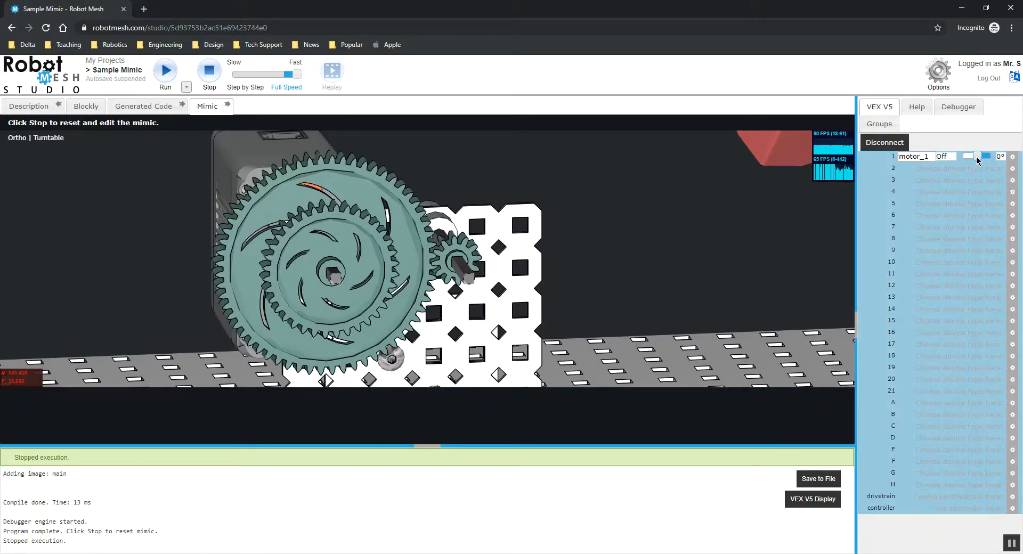
left_click_drag(977, 160, 988, 159)
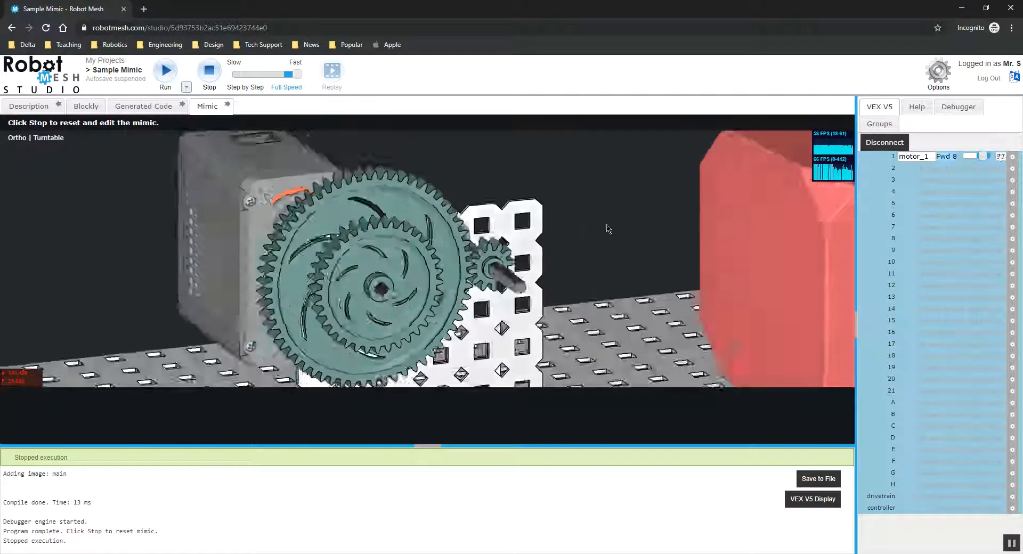
left_click_drag(583, 227, 578, 226)
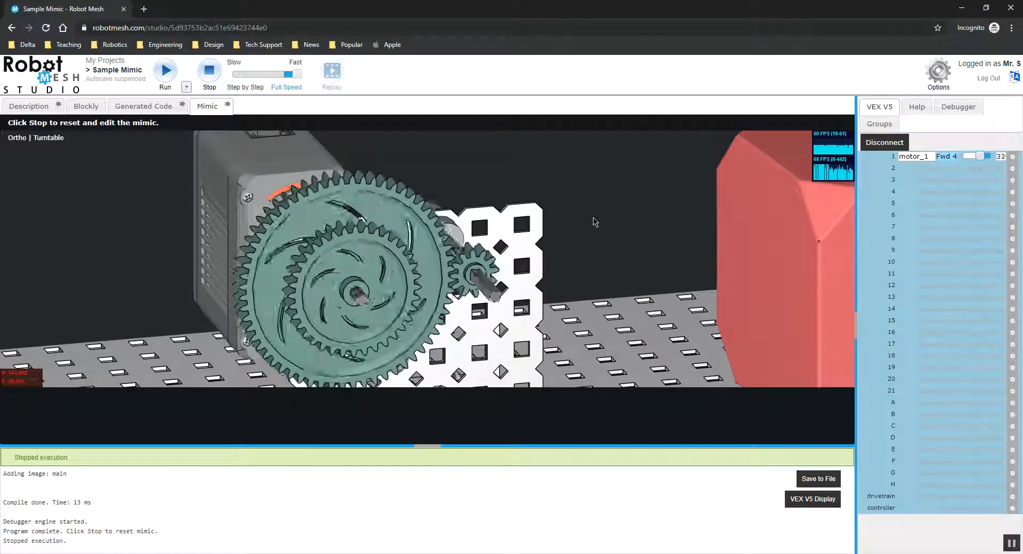
left_click_drag(613, 222, 582, 227)
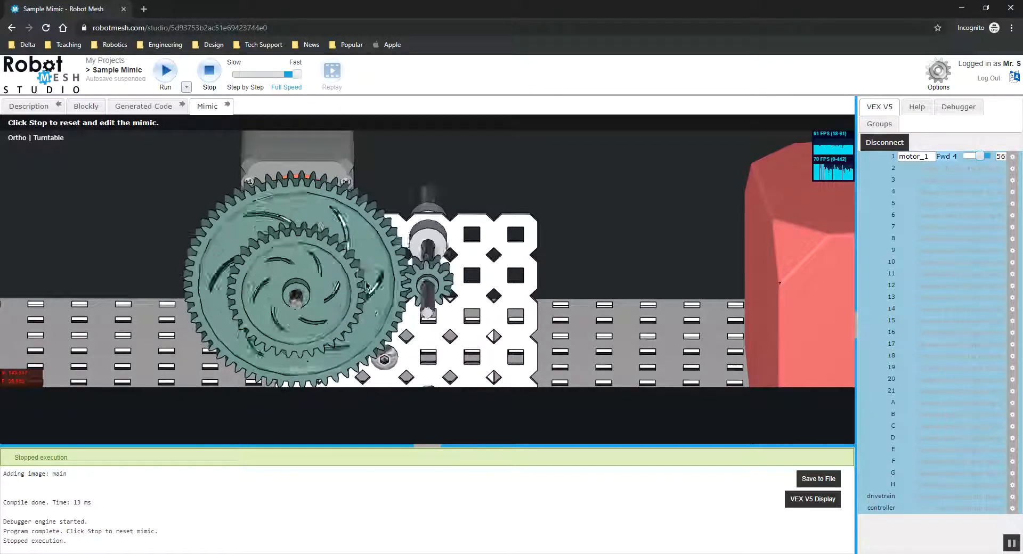
left_click_drag(342, 270, 477, 174)
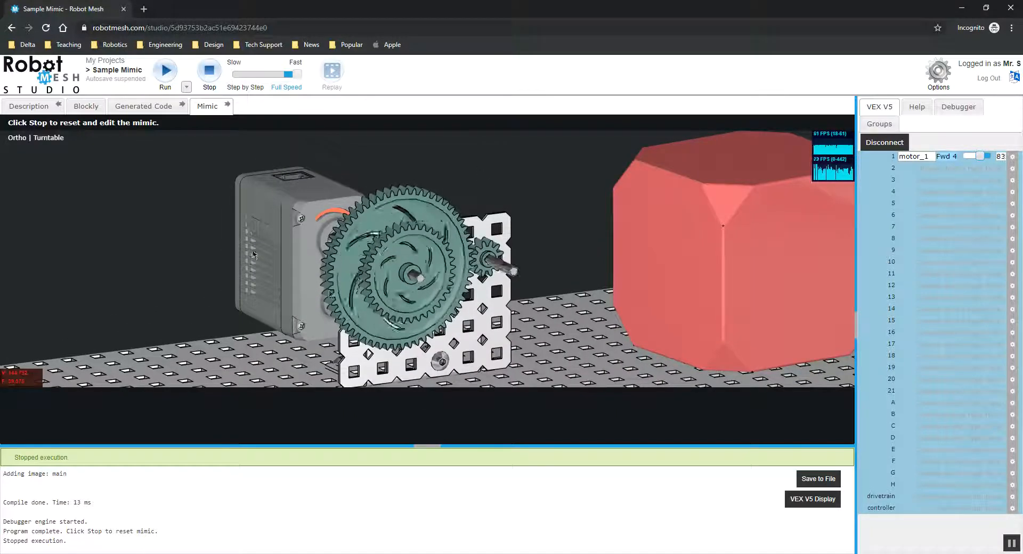
mouse_move(169, 264)
left_mouse_down()
mouse_move(195, 262)
mouse_move(184, 263)
left_mouse_up()
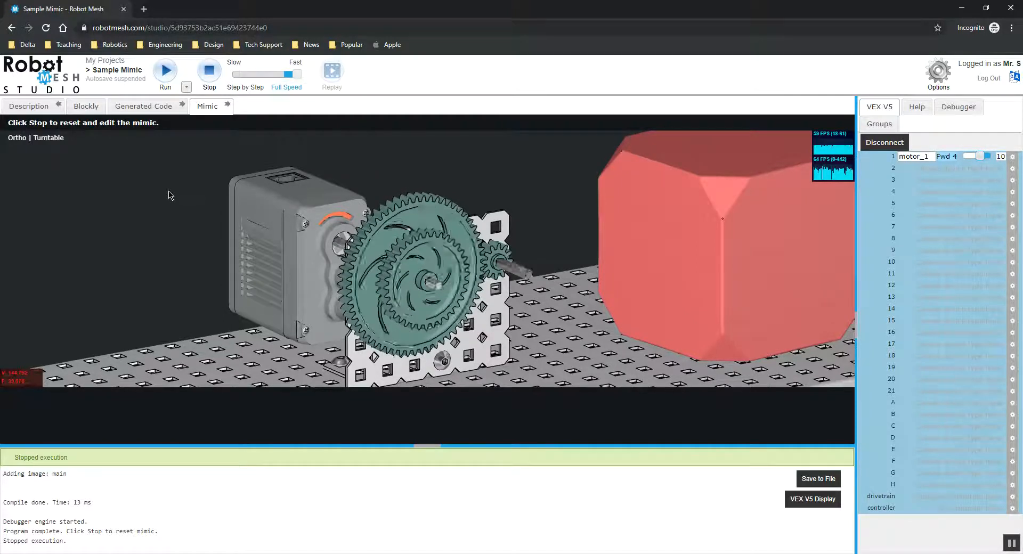
mouse_move(233, 207)
left_mouse_down()
mouse_move(203, 209)
mouse_move(222, 207)
left_mouse_up()
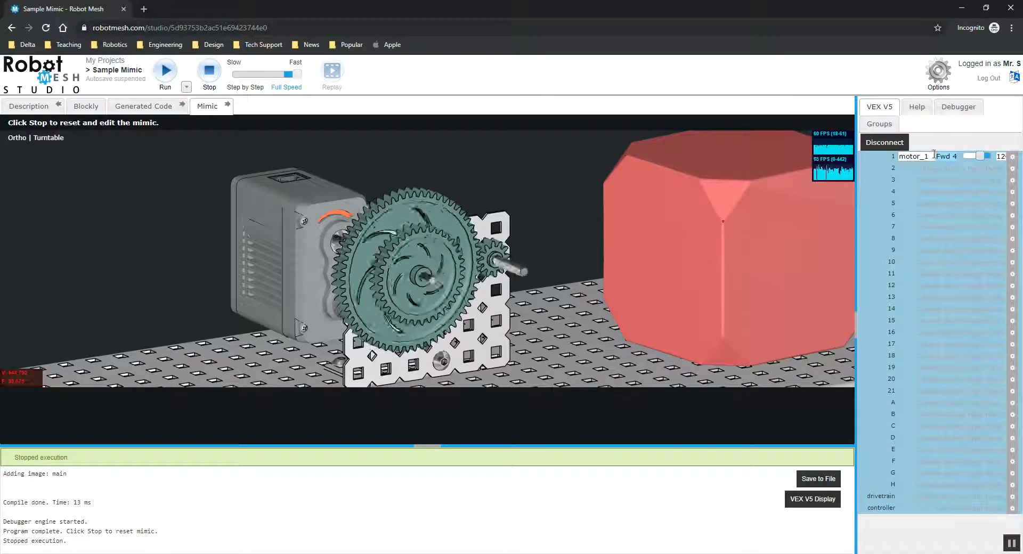
left_click(885, 142)
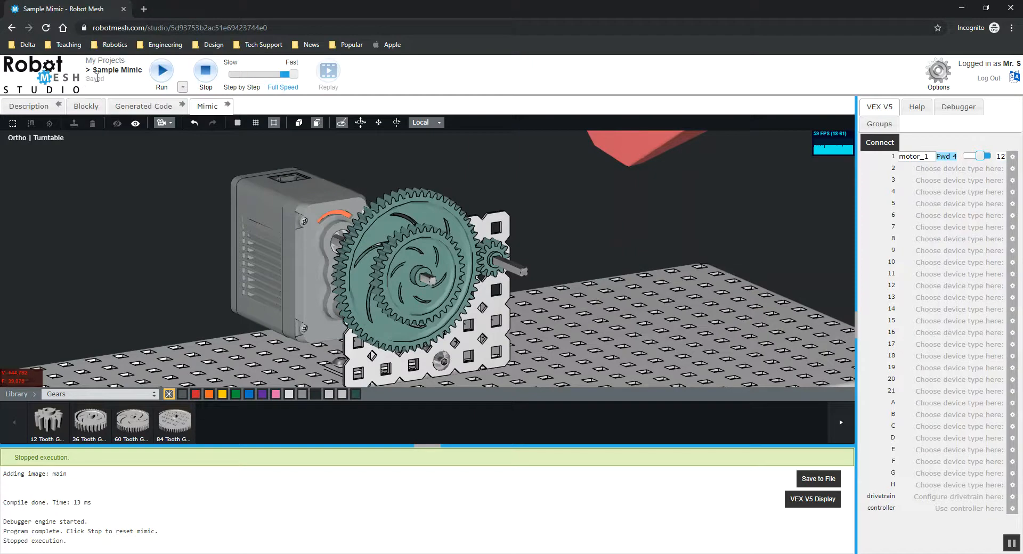
left_click_drag(85, 82, 107, 82)
left_click(83, 81)
left_click(113, 84)
Step: Open the project Options and review the Mimic 3D Graphics Detail and Physics Level choices
left_click(938, 71)
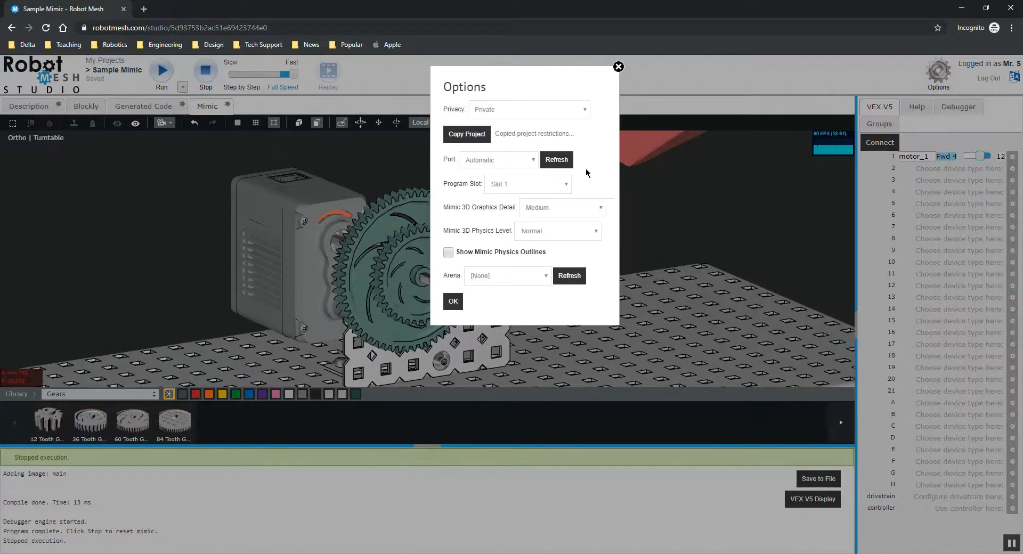
left_click(577, 202)
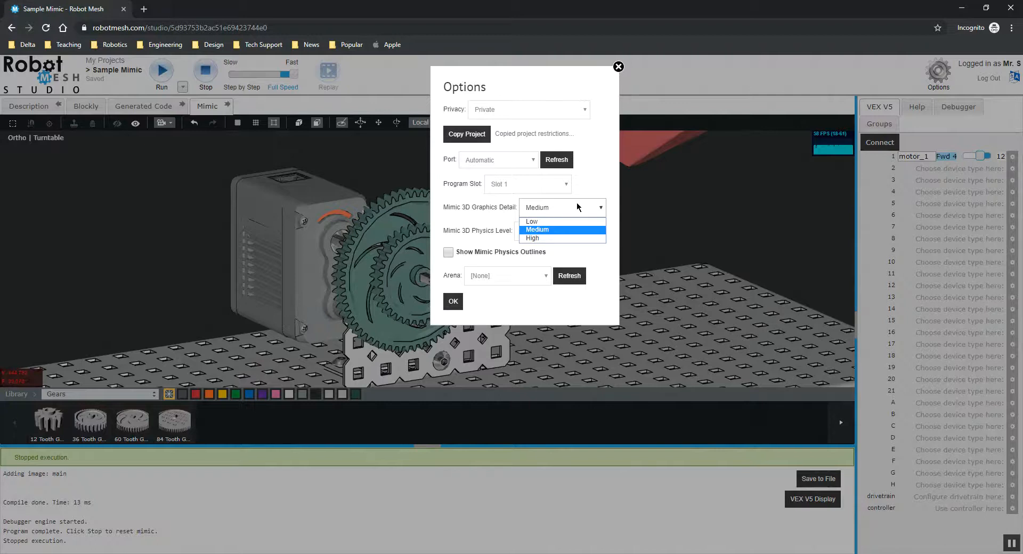
left_click(579, 205)
left_click(588, 206)
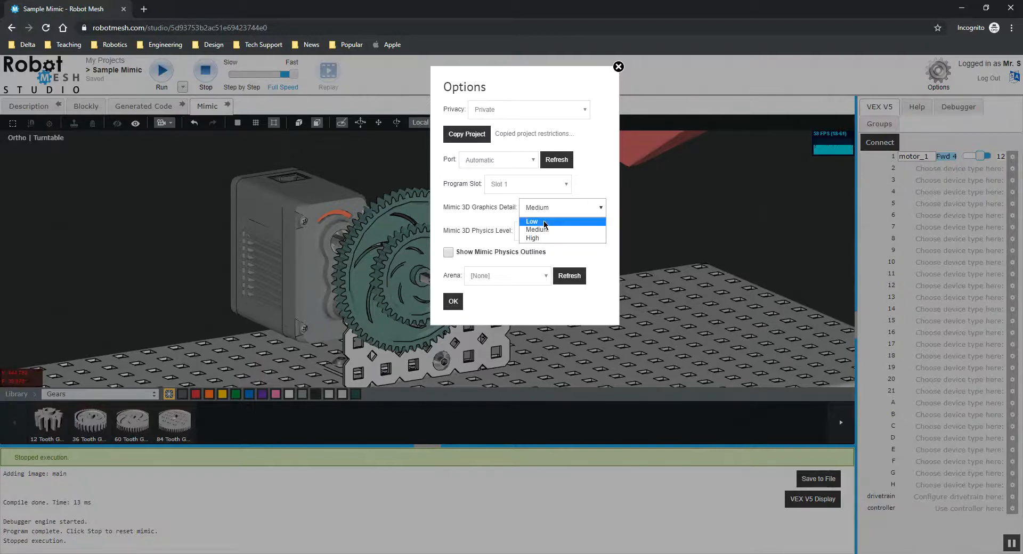
left_click(542, 229)
left_click(555, 232)
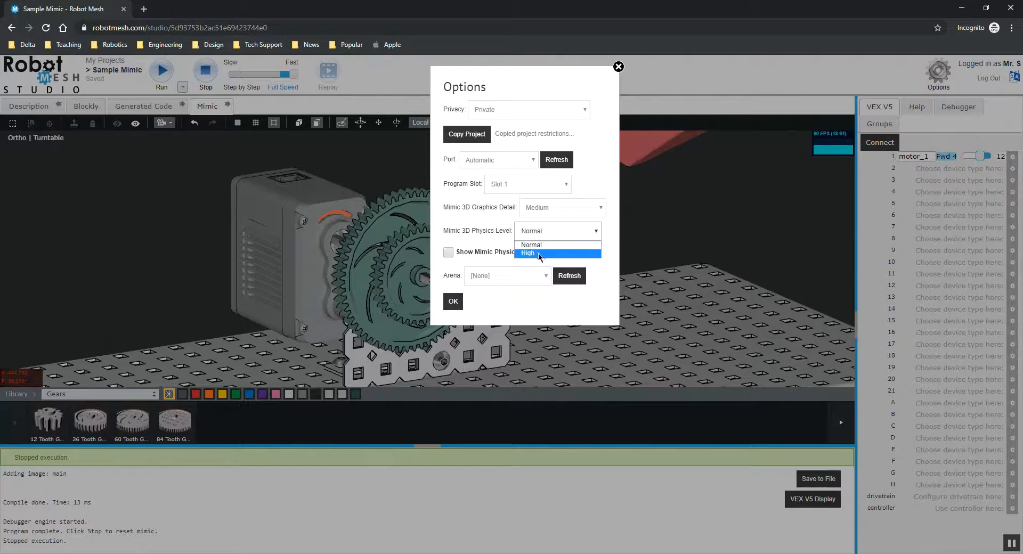
left_click(467, 221)
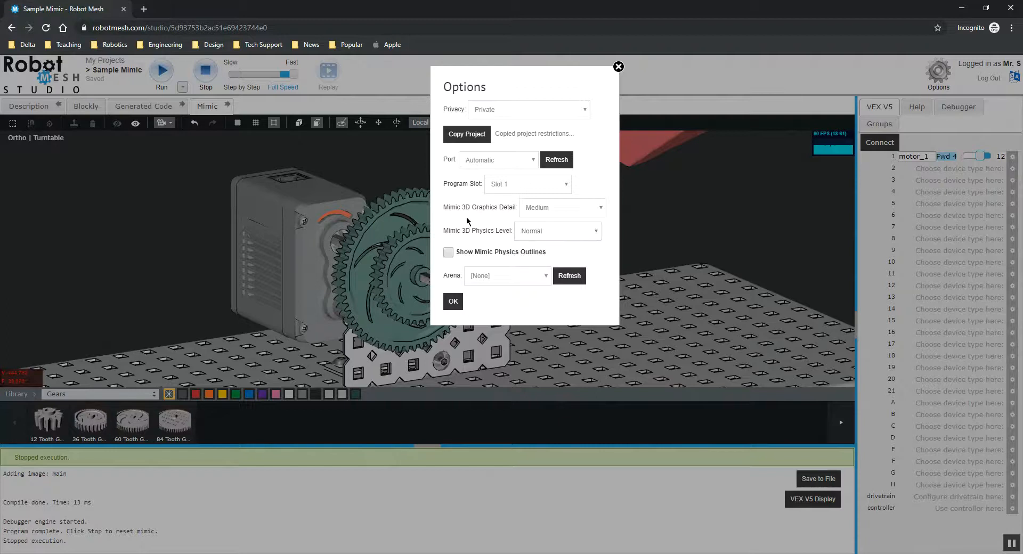
Step: Turn on Show Mimic Physics Outlines in the project Options and close the dialog
left_click(448, 252)
left_click(453, 301)
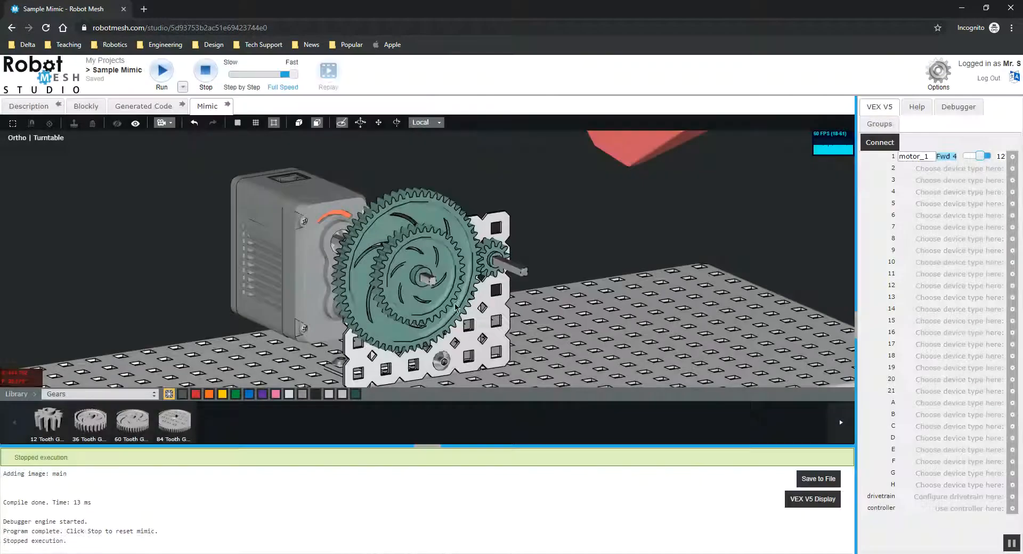
Step: Connect the devices to inspect the gears' physics outlines up close, then disconnect
left_click(879, 142)
left_click_drag(662, 222, 759, 193)
scroll(564, 238, "up", 4)
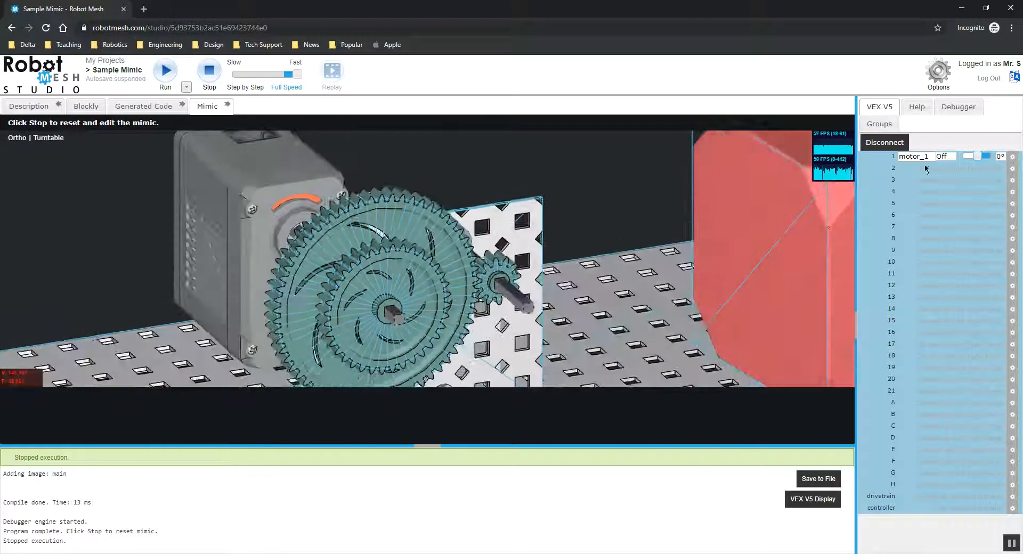
left_click(884, 143)
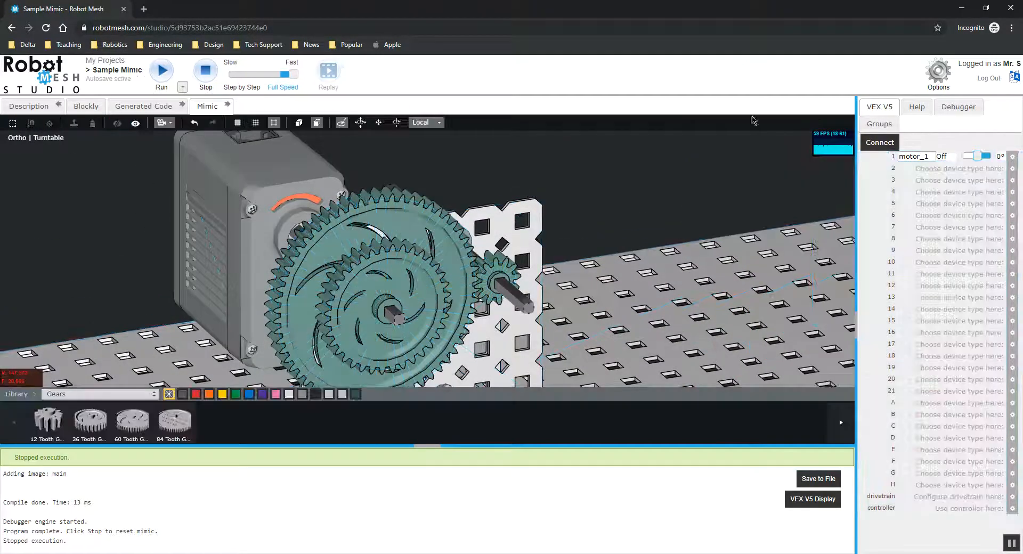
Step: Set the project's privacy to Public Description and Download, review the copied-project permissions, and confirm the options
left_click(939, 88)
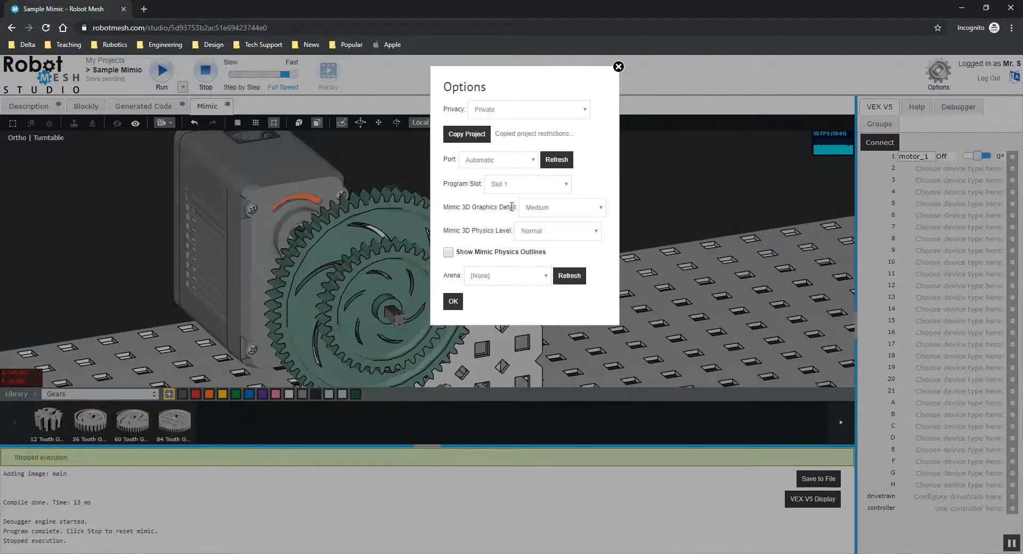
left_click(521, 111)
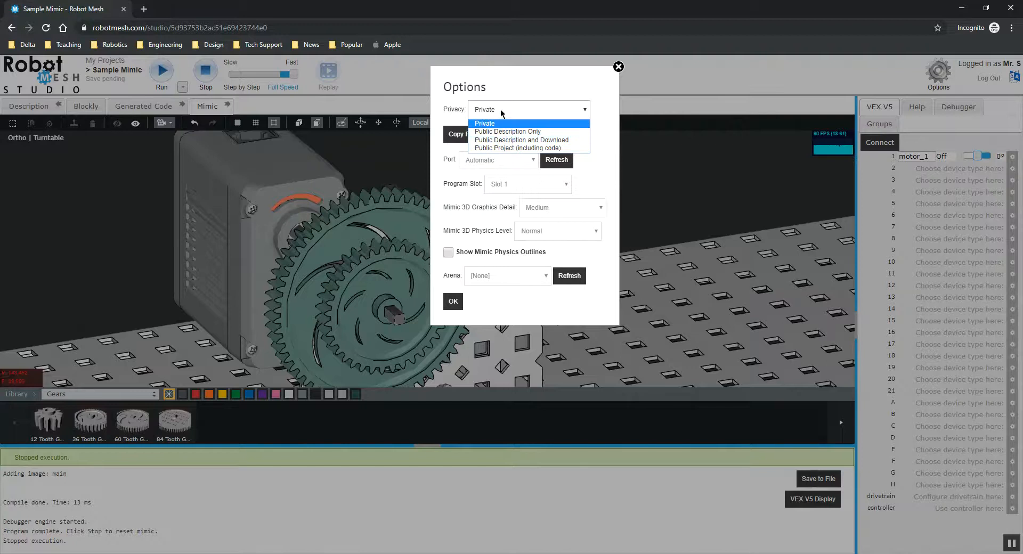
left_click(516, 90)
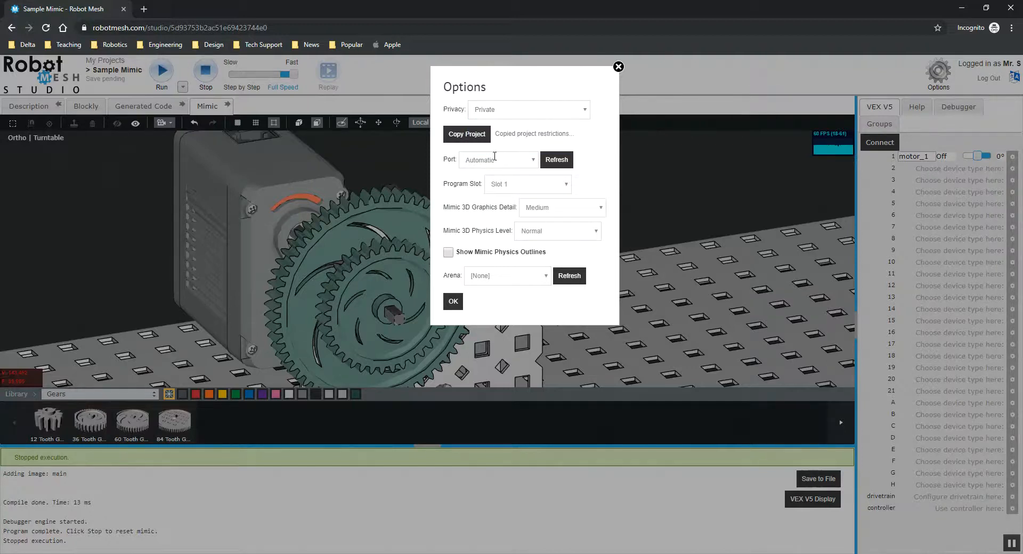
left_click(507, 109)
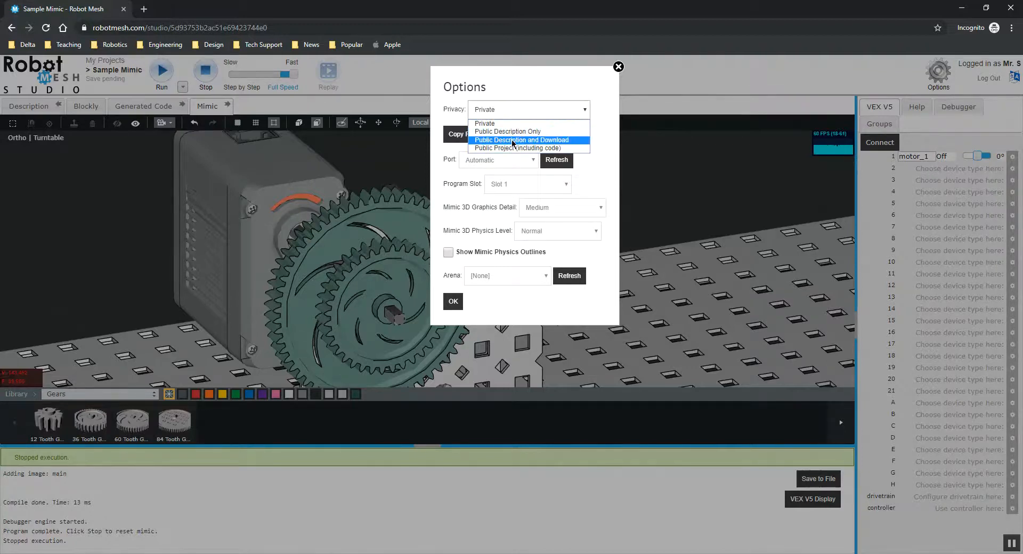
left_click(513, 140)
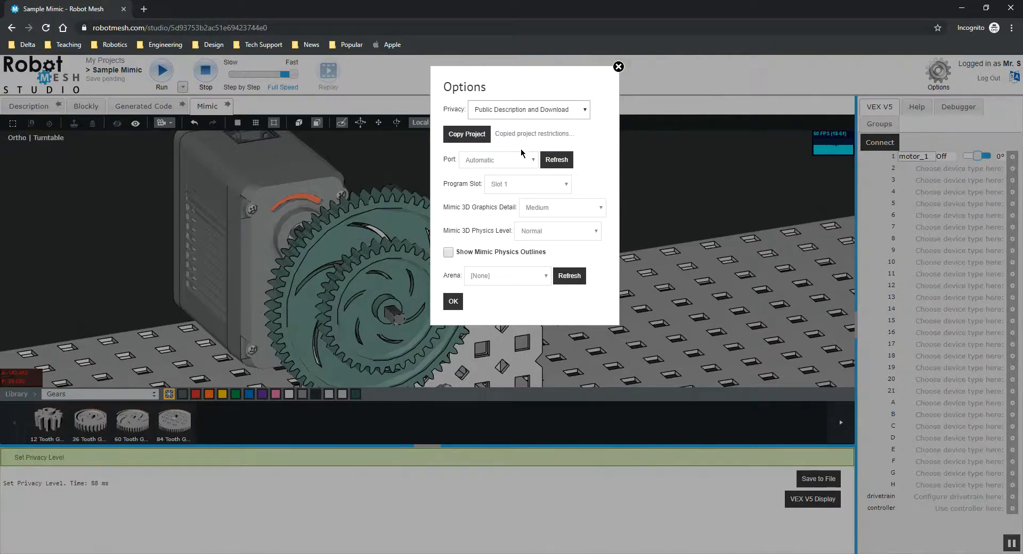
left_click(525, 135)
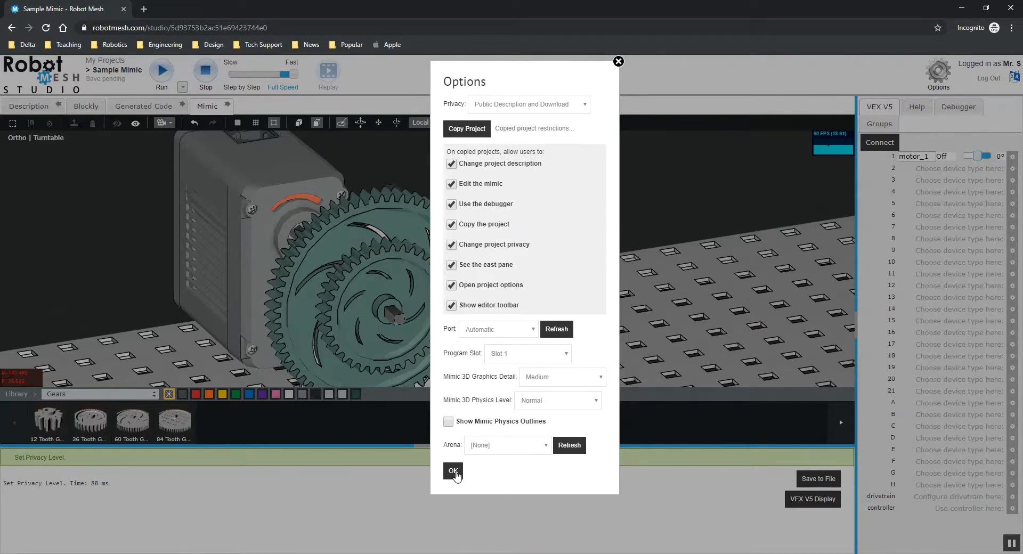
left_click(545, 104)
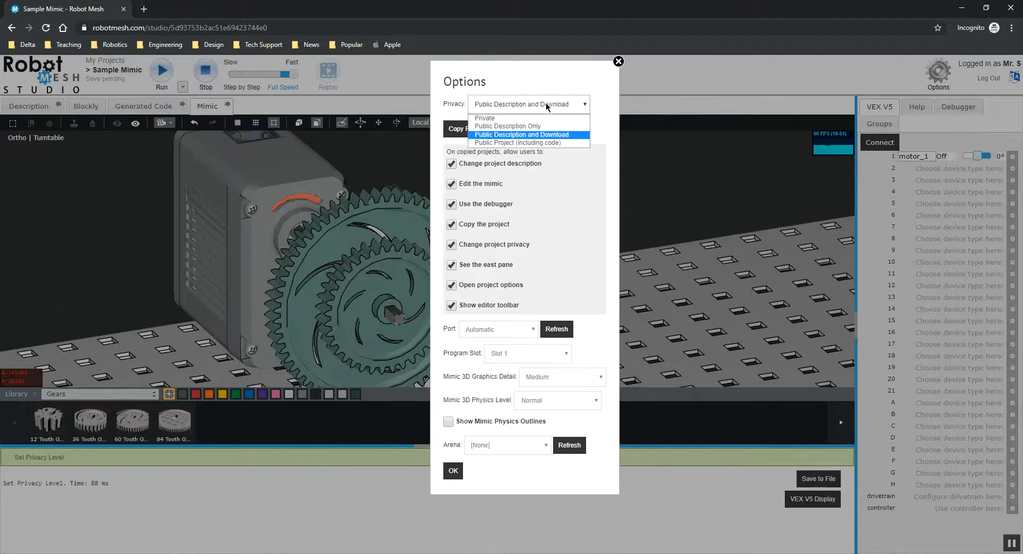
left_click(507, 136)
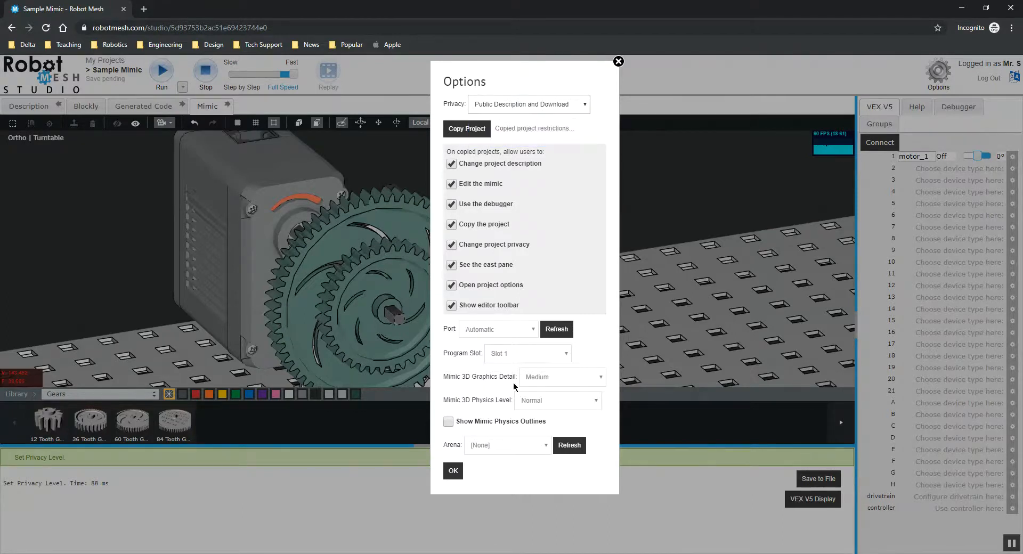
left_click(456, 472)
Step: Select the project's web address in the address bar to share the public project
left_click(205, 26)
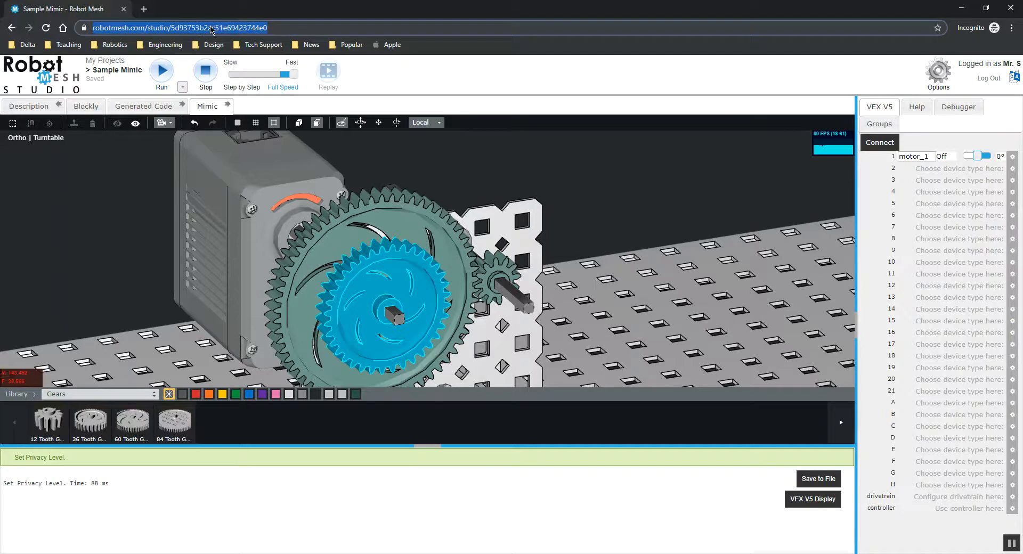
scroll(548, 205, "down", 5)
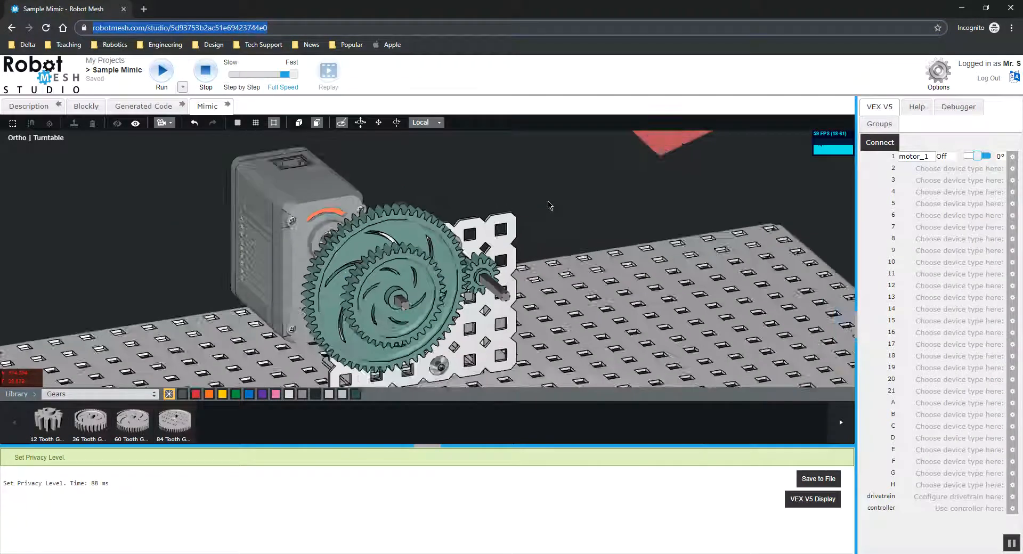
mouse_move(542, 205)
left_mouse_down()
mouse_move(602, 190)
mouse_move(484, 190)
mouse_move(539, 199)
left_mouse_up()
scroll(448, 208, "up", 4)
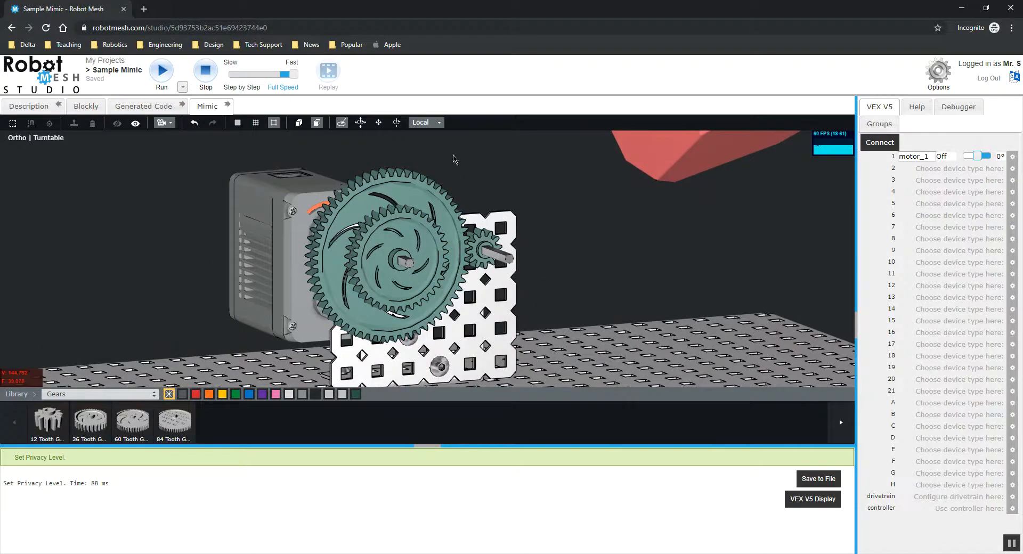
mouse_move(442, 172)
left_mouse_down()
mouse_move(473, 176)
mouse_move(442, 174)
mouse_move(477, 192)
mouse_move(457, 182)
left_mouse_up()
mouse_move(474, 186)
middle_mouse_down()
mouse_move(447, 185)
mouse_move(488, 227)
mouse_move(465, 197)
middle_mouse_up()
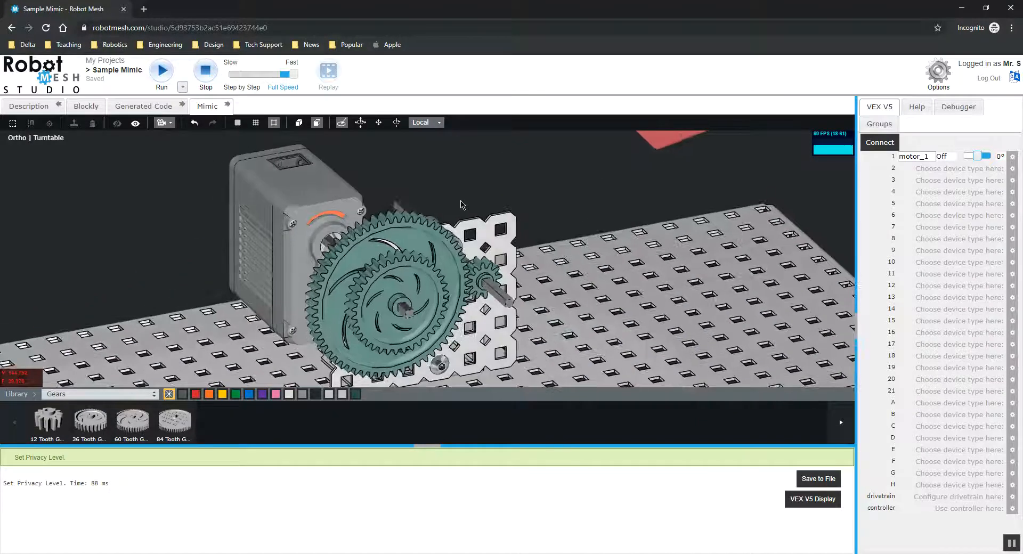
middle_click_drag(471, 208, 496, 193)
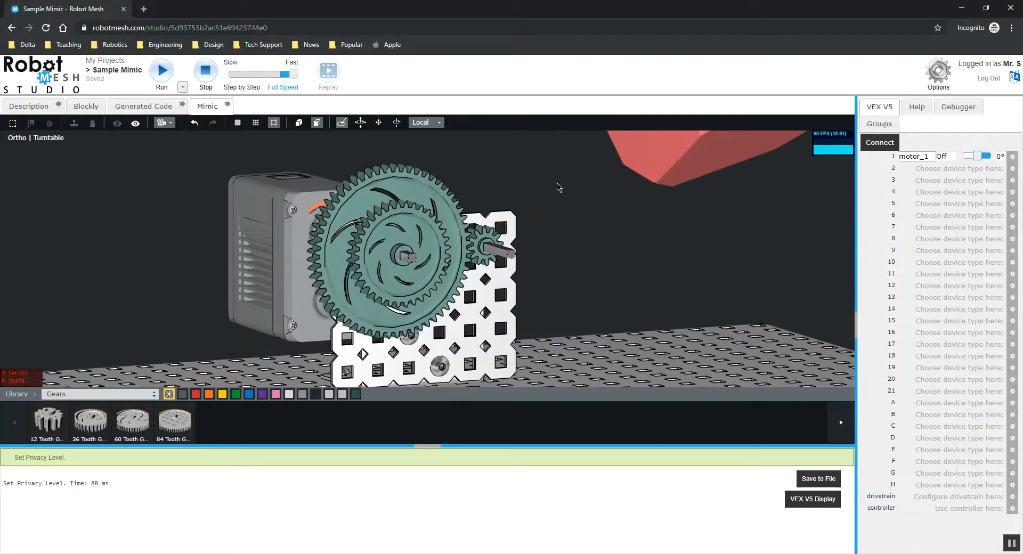
mouse_move(536, 213)
middle_mouse_down()
mouse_move(473, 213)
mouse_move(554, 224)
mouse_move(502, 211)
mouse_move(559, 207)
mouse_move(536, 220)
middle_mouse_up()
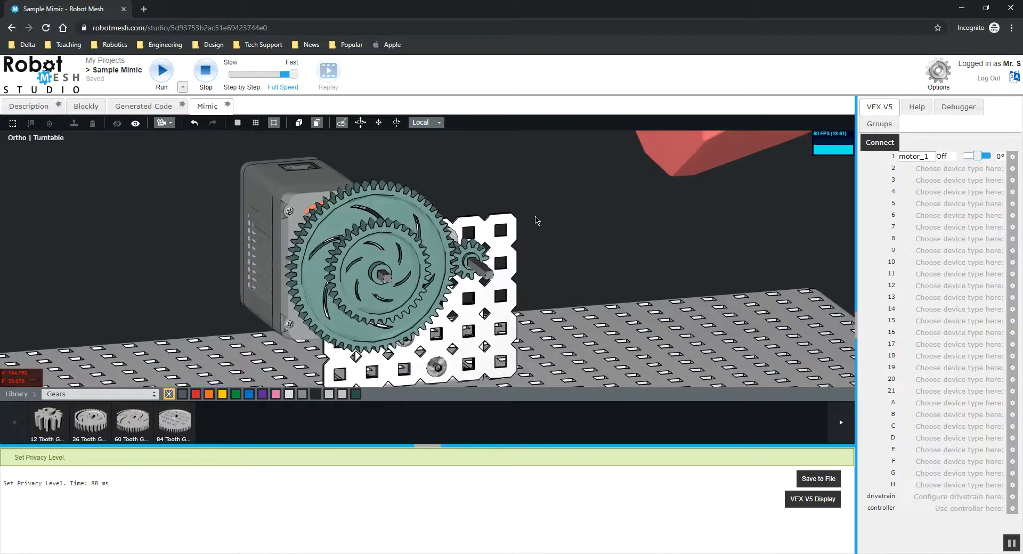